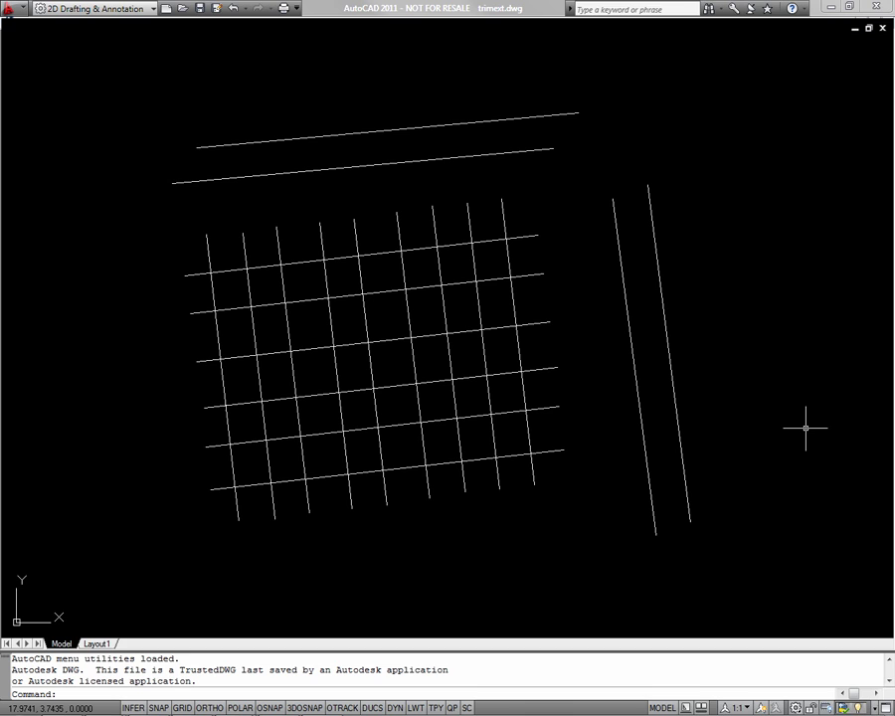
Step: Trim the third-from-right vertical grid line between the two uppermost cross lines, using those cross lines as cutting edges
{"action": "type", "text": "tr"}
{"action": "key", "text": "Return"}
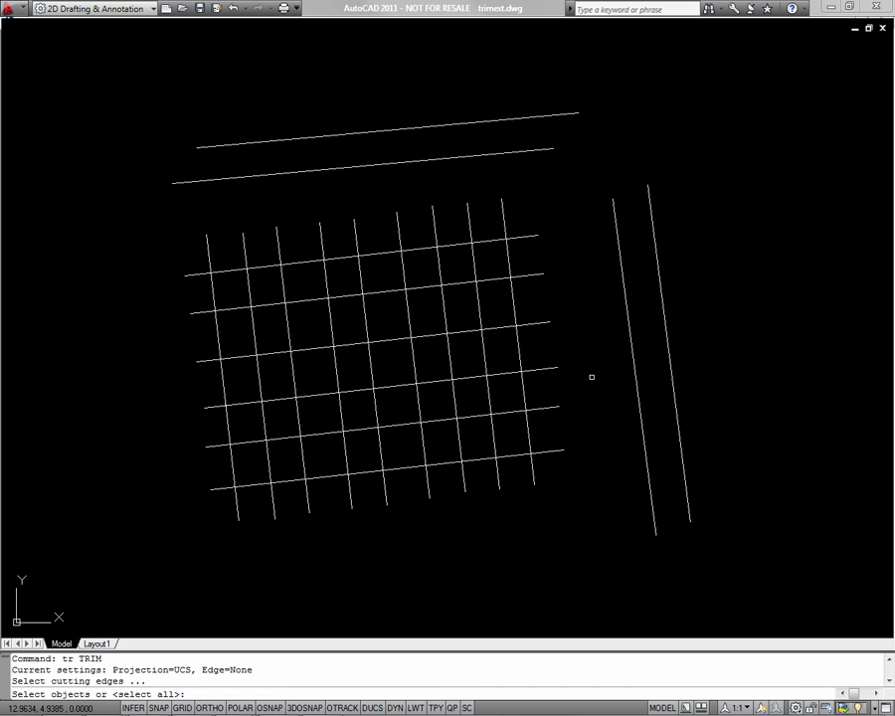
{"action": "scroll", "coordinate": [468, 352], "scroll_direction": "up", "scroll_amount": 5}
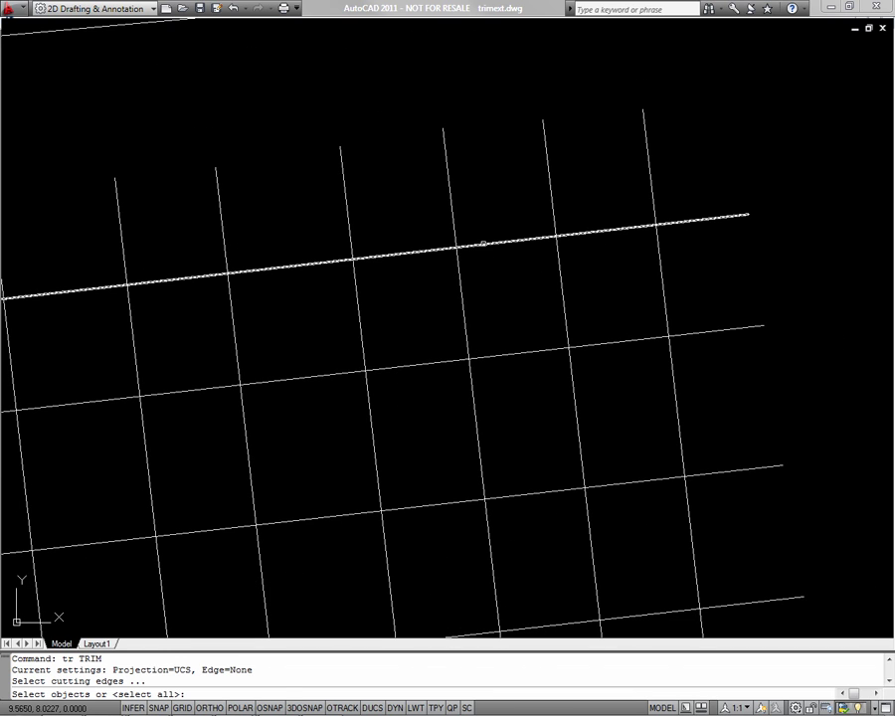
{"action": "left_click", "coordinate": [484, 243]}
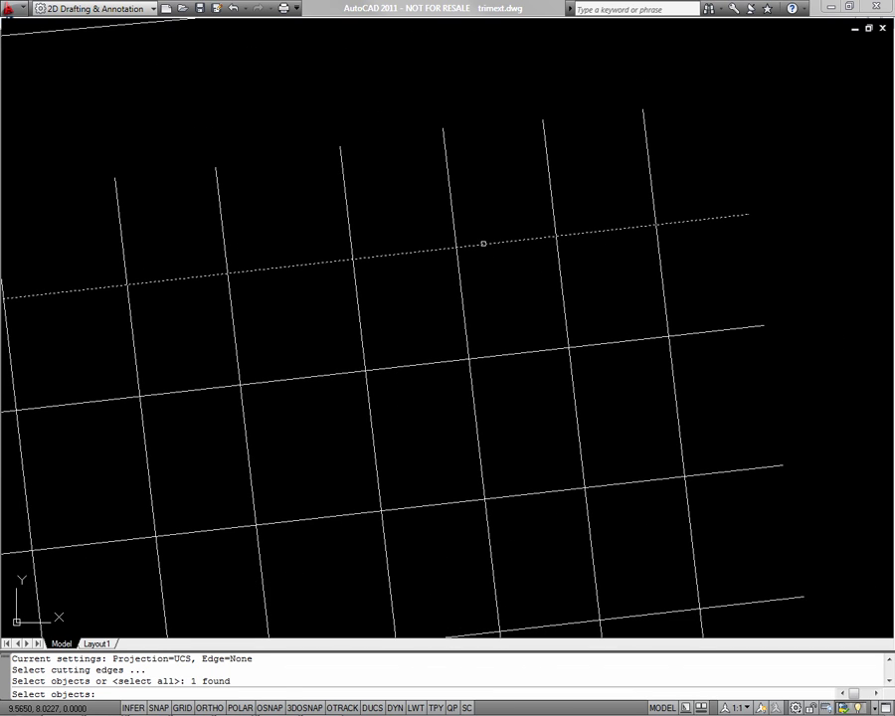
{"action": "left_click", "coordinate": [505, 354]}
{"action": "key", "text": "Return"}
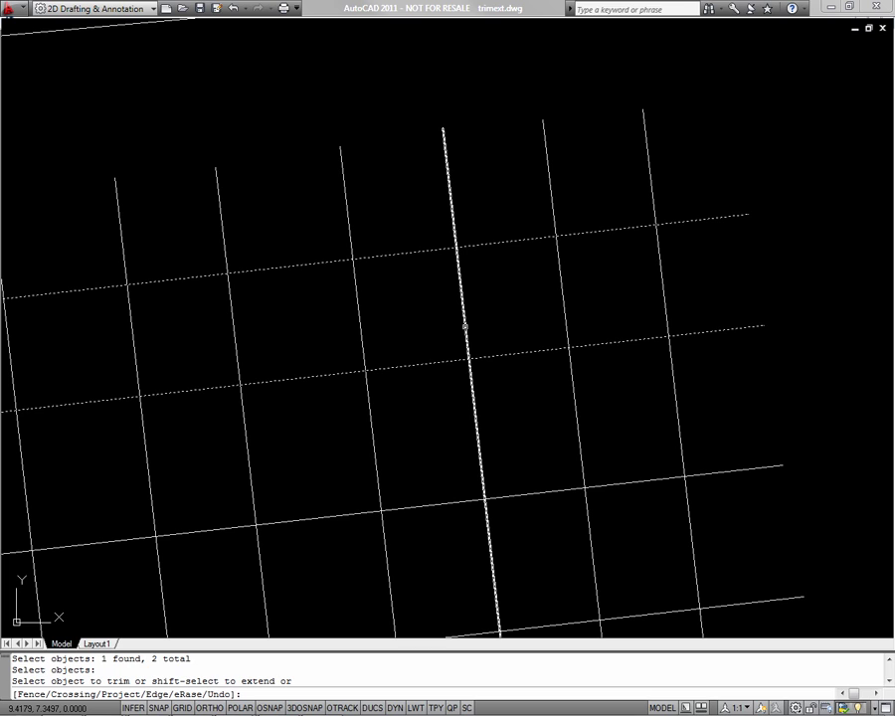
{"action": "left_click", "coordinate": [465, 325]}
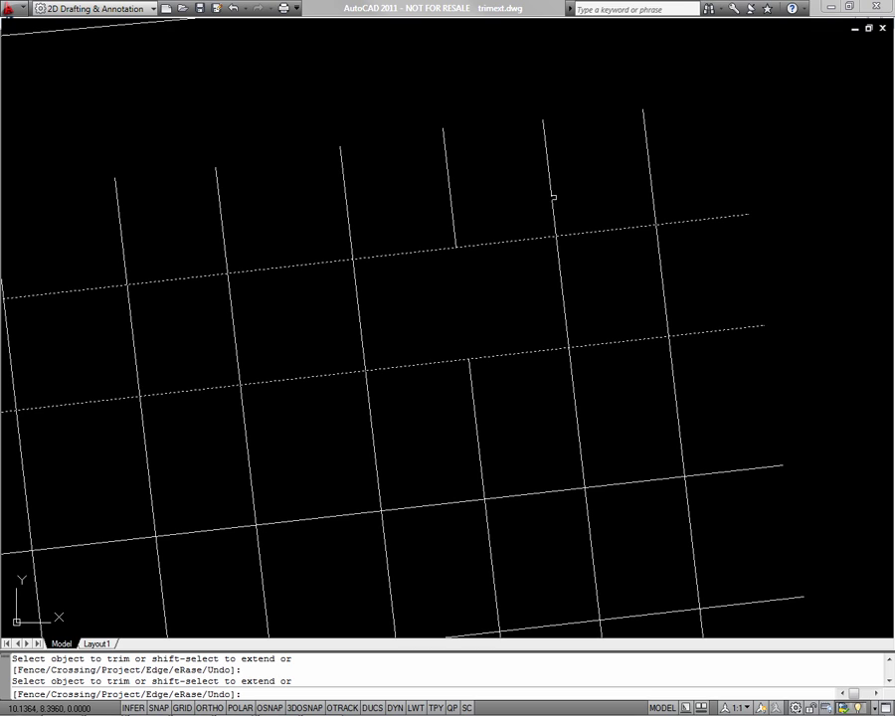
Step: Trim the second-from-right vertical grid line above and below the two cutting edges, keeping only the piece between them
{"action": "left_click", "coordinate": [552, 197]}
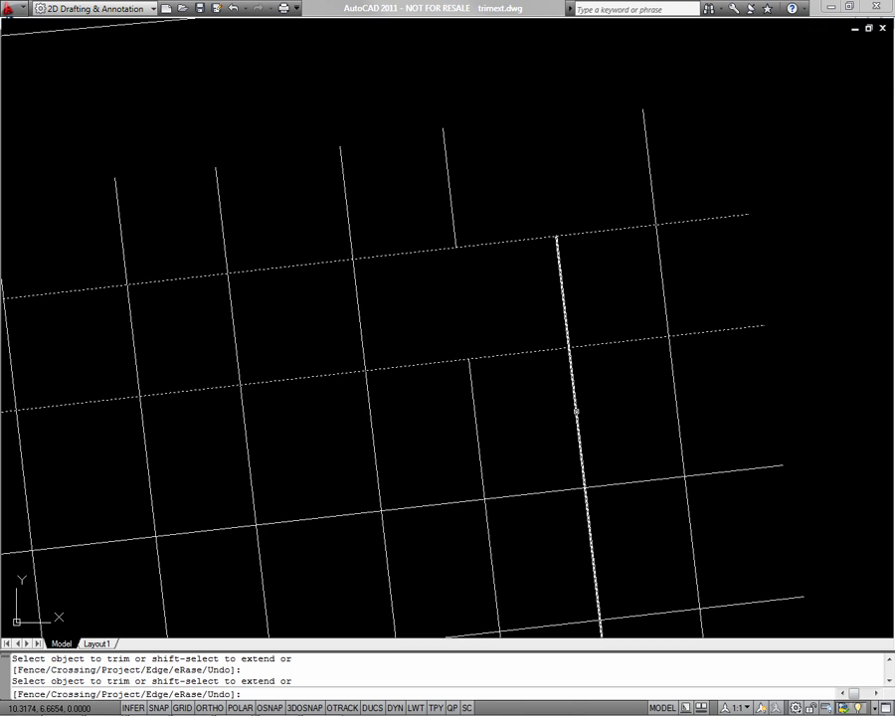
{"action": "left_click", "coordinate": [576, 410]}
{"action": "scroll", "coordinate": [575, 410], "scroll_direction": "down", "scroll_amount": 4}
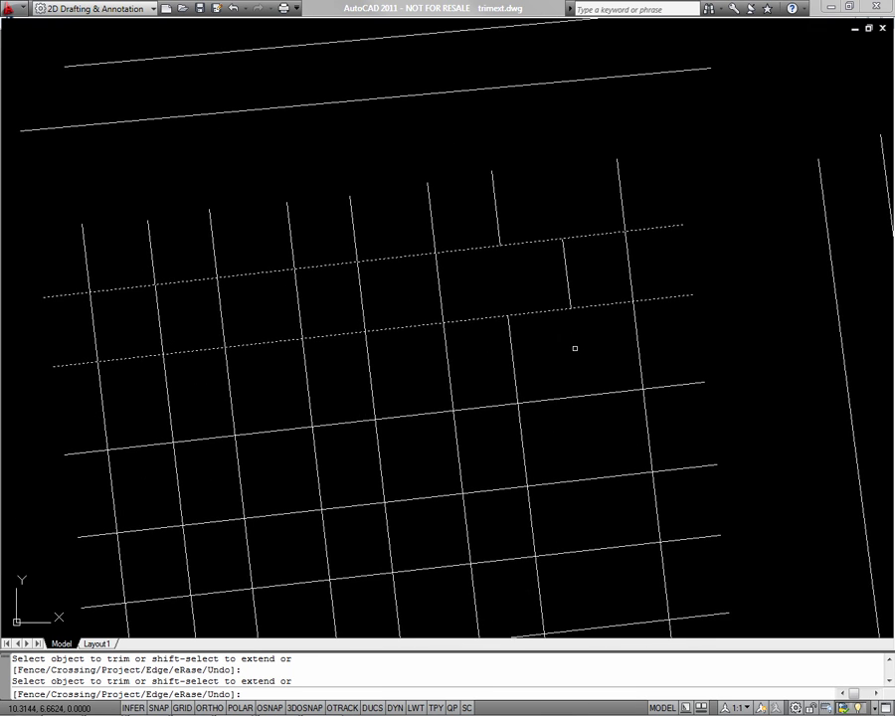
{"action": "key", "text": "Escape"}
Step: Extend the upper stub of the third-from-right vertical grid line down to the second cross line as boundary
{"action": "type", "text": "ex"}
{"action": "key", "text": "Return"}
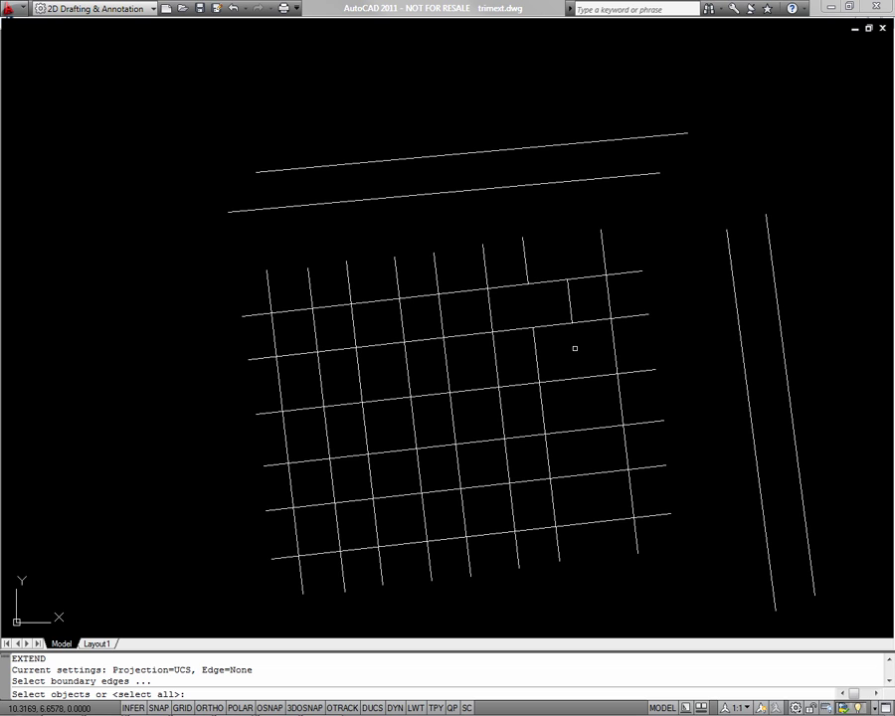
{"action": "scroll", "coordinate": [552, 309], "scroll_direction": "up", "scroll_amount": 4}
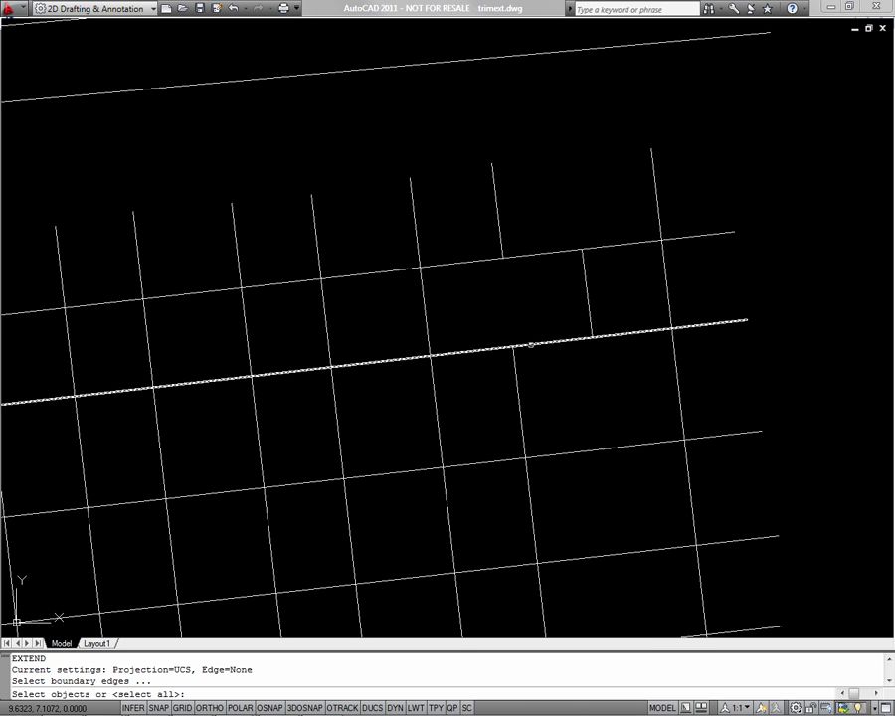
{"action": "left_click", "coordinate": [529, 344]}
{"action": "key", "text": "Return"}
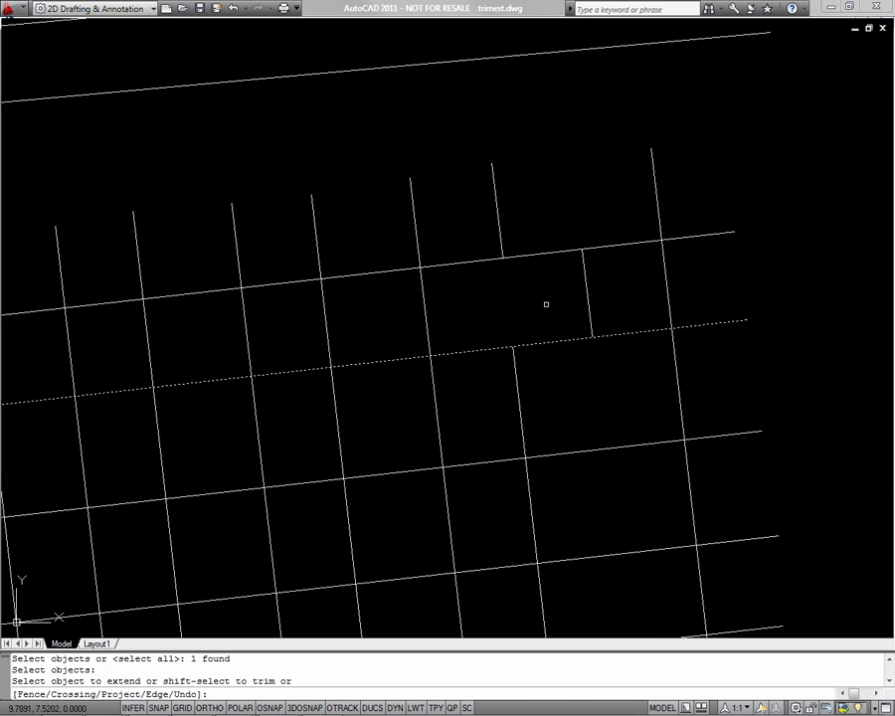
{"action": "left_click", "coordinate": [503, 246]}
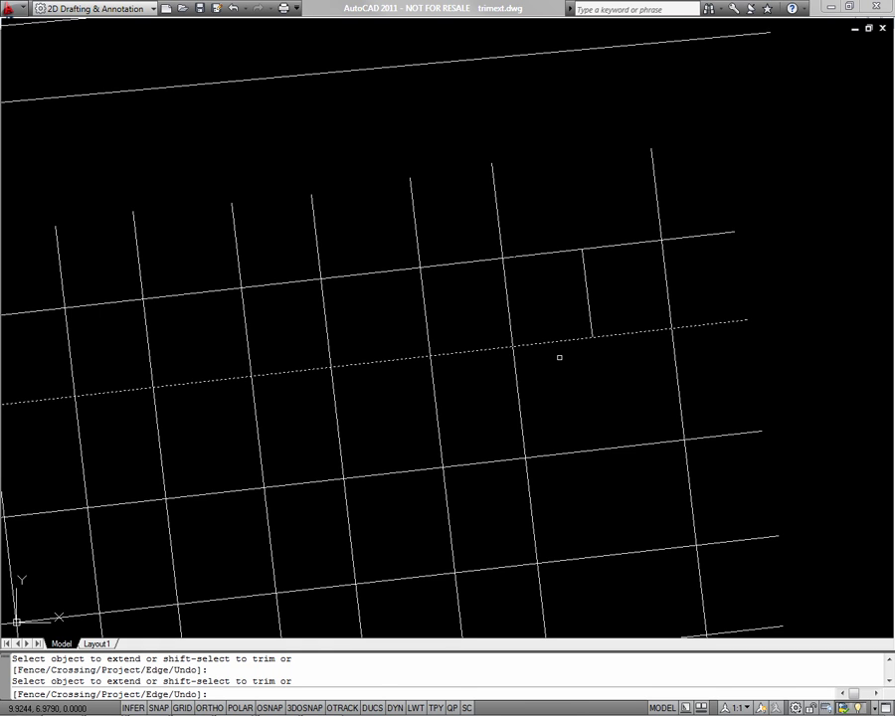
{"action": "key", "text": "Return"}
Step: Offset the uppermost of the two parallel lines above the grid by 10 units to its upper side
{"action": "scroll", "coordinate": [559, 355], "scroll_direction": "down", "scroll_amount": 2}
{"action": "mouse_move", "coordinate": [559, 356]}
{"action": "middle_mouse_down"}
{"action": "mouse_move", "coordinate": [593, 457]}
{"action": "mouse_move", "coordinate": [604, 463]}
{"action": "middle_mouse_up"}
{"action": "scroll", "coordinate": [459, 309], "scroll_direction": "up", "scroll_amount": 2}
{"action": "middle_click_drag", "start_coordinate": [460, 310], "coordinate": [468, 362]}
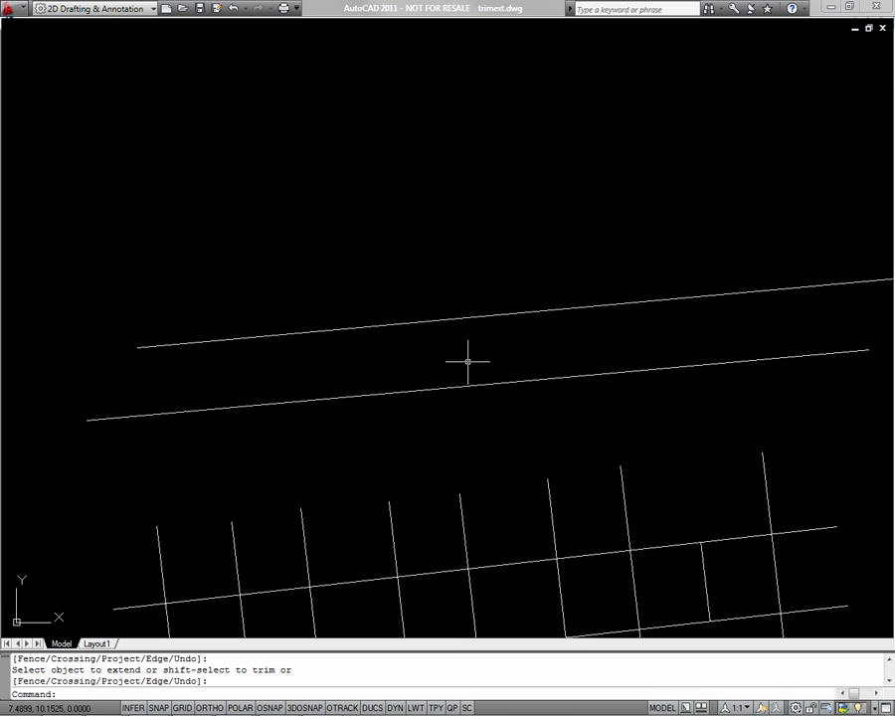
{"action": "left_click", "coordinate": [448, 320]}
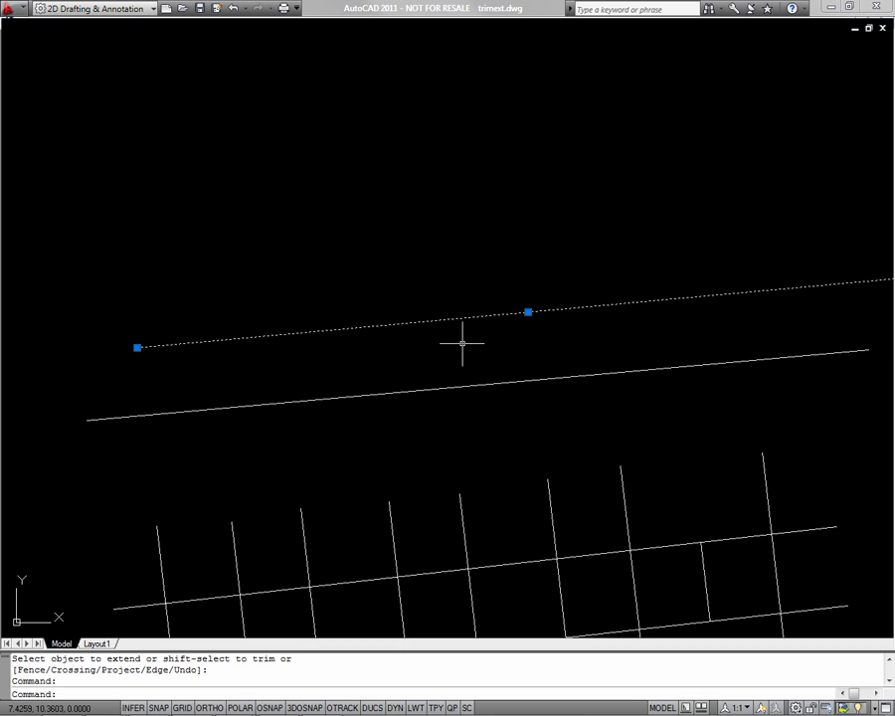
{"action": "type", "text": "o"}
{"action": "key", "text": "Return"}
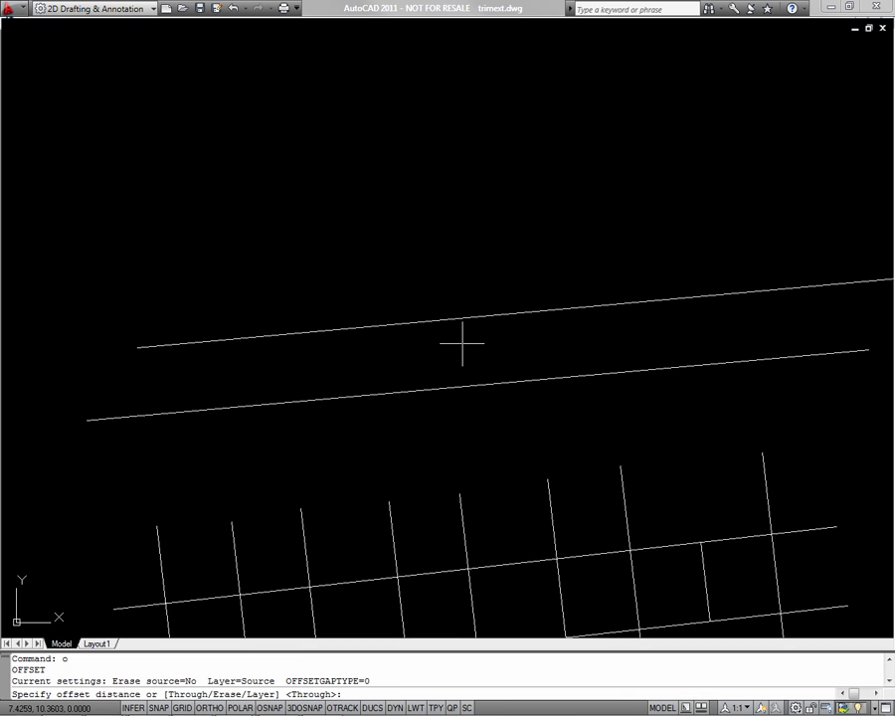
{"action": "type", "text": "10"}
{"action": "key", "text": "Return"}
{"action": "left_click", "coordinate": [461, 321]}
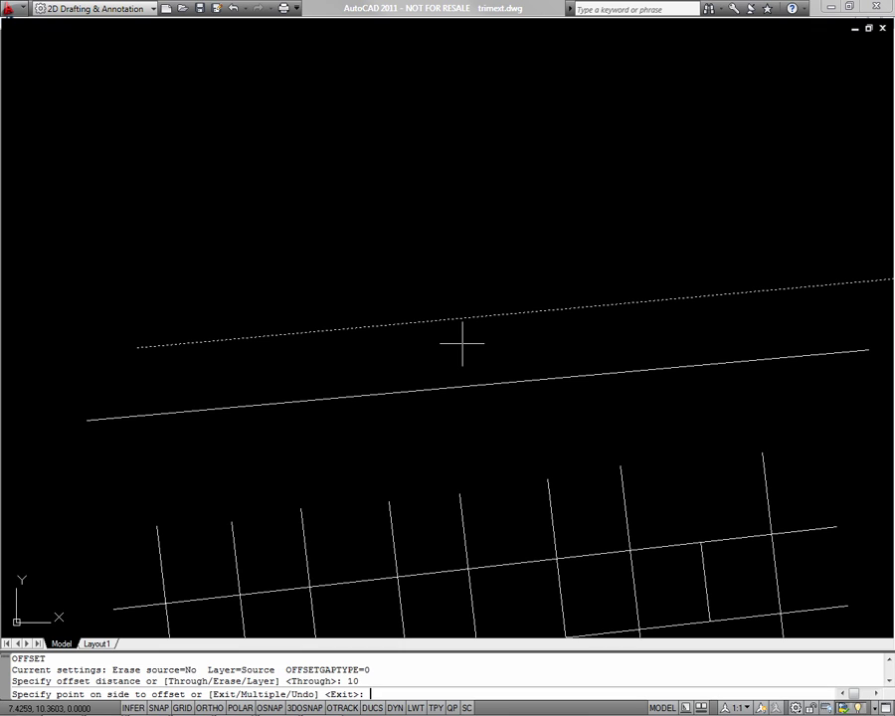
{"action": "left_click", "coordinate": [443, 244]}
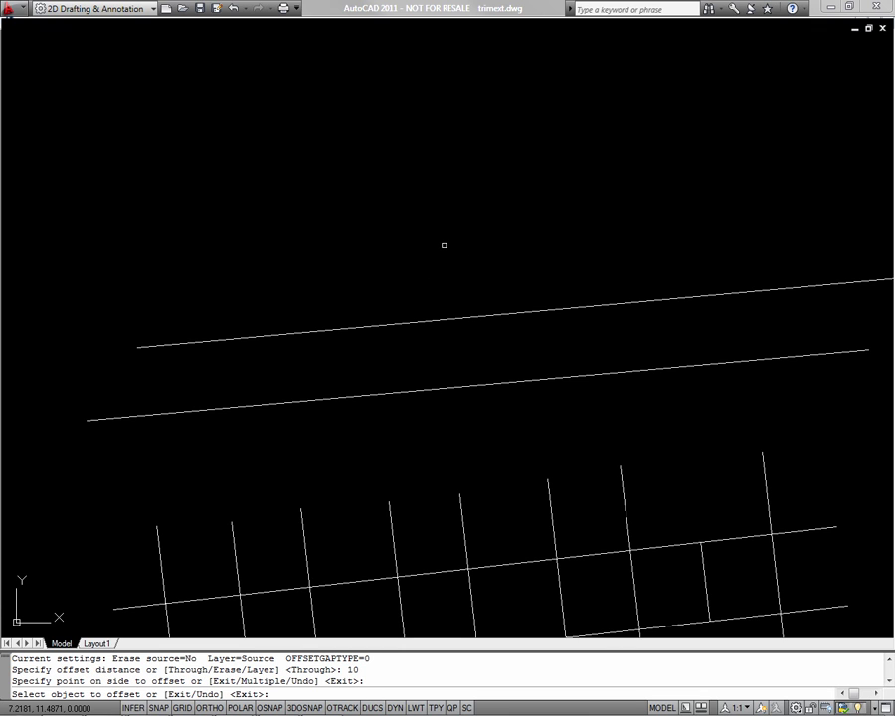
{"action": "scroll", "coordinate": [444, 244], "scroll_direction": "down", "scroll_amount": 4}
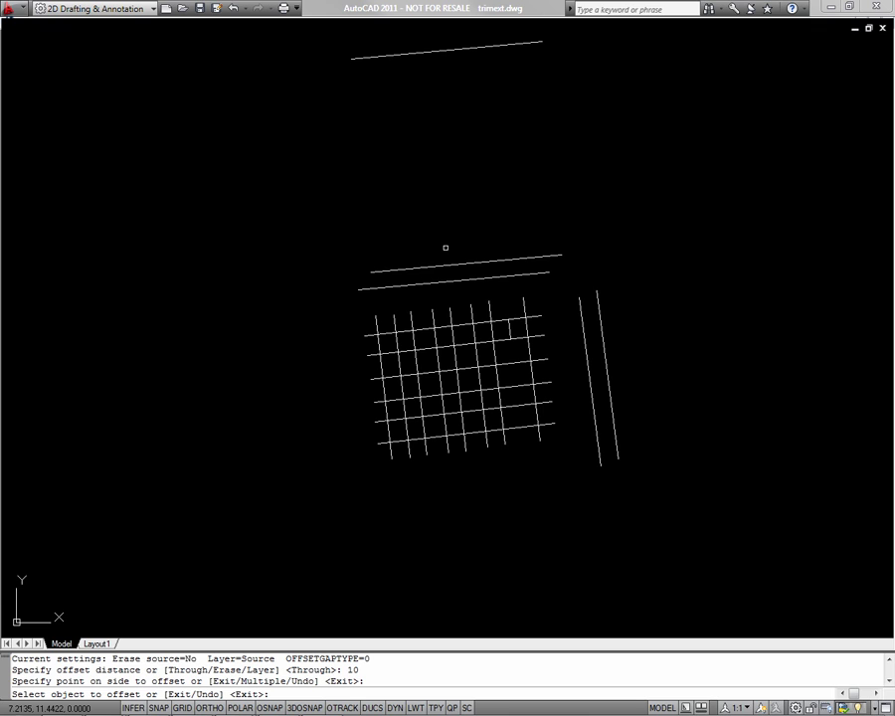
{"action": "middle_click_drag", "start_coordinate": [446, 248], "coordinate": [440, 324]}
{"action": "key", "text": "Escape"}
{"action": "type", "text": "re*Cancel*"}
{"action": "key", "text": "Escape"}
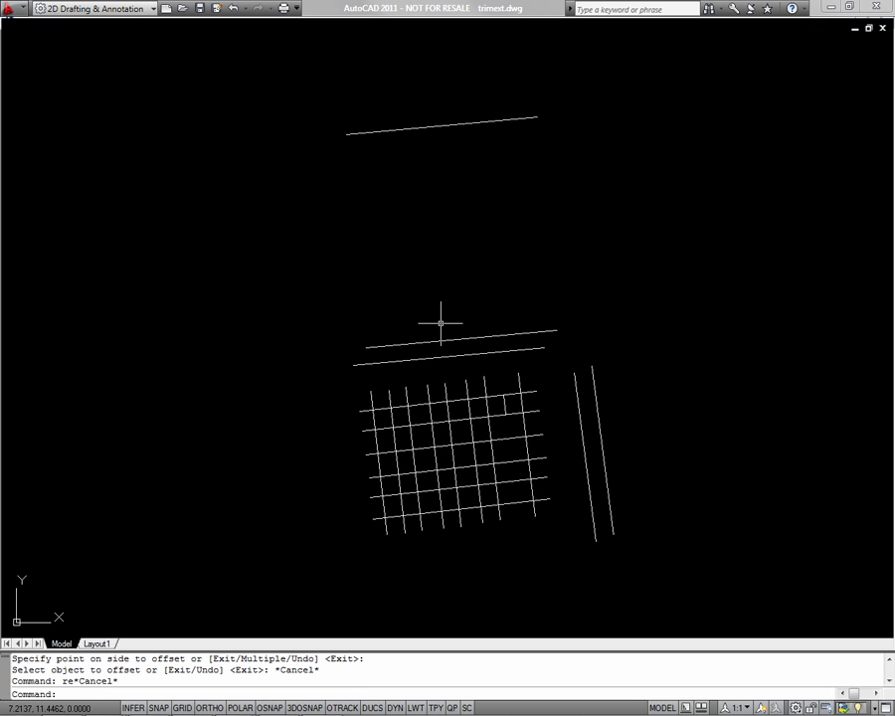
Step: Draw a closed six-sided irregular polyline with a narrow pointed spike in the empty area above and right of the grid
{"action": "type", "text": "pl"}
{"action": "key", "text": "Return"}
{"action": "left_click", "coordinate": [576, 204]}
{"action": "left_click", "coordinate": [575, 270]}
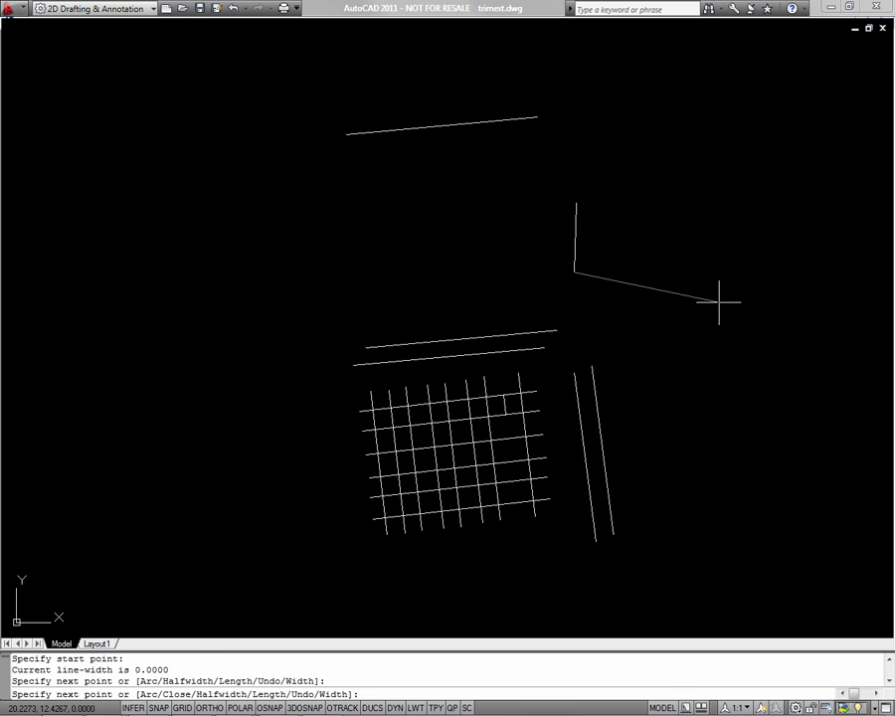
{"action": "left_click", "coordinate": [759, 308]}
{"action": "left_click", "coordinate": [792, 254]}
{"action": "left_click", "coordinate": [779, 184]}
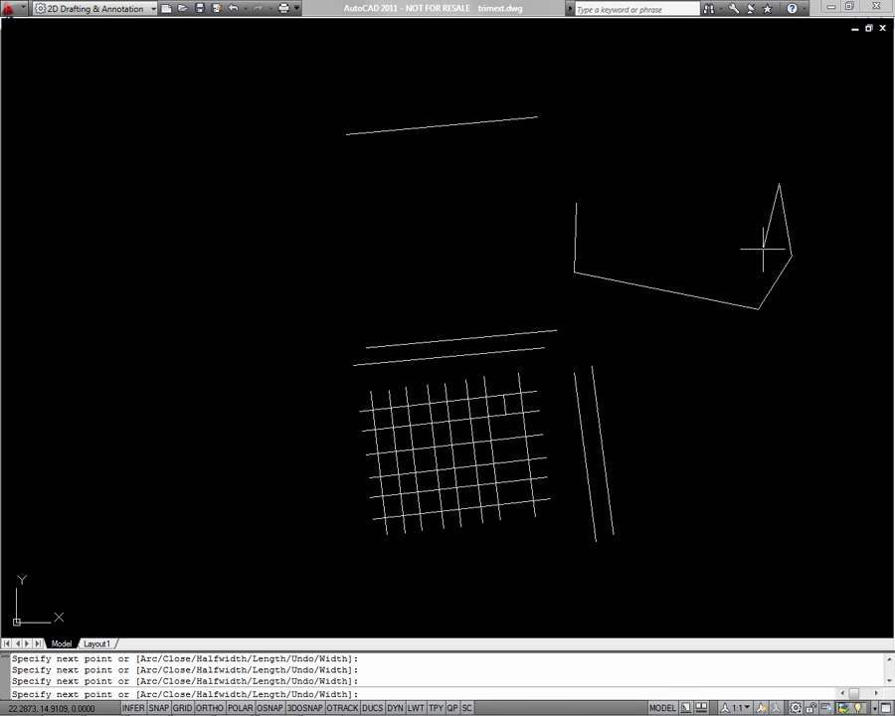
{"action": "type", "text": "c"}
{"action": "key", "text": "Return"}
Step: Offset the closed polyline inward by 0.5
{"action": "scroll", "coordinate": [763, 249], "scroll_direction": "up", "scroll_amount": 3}
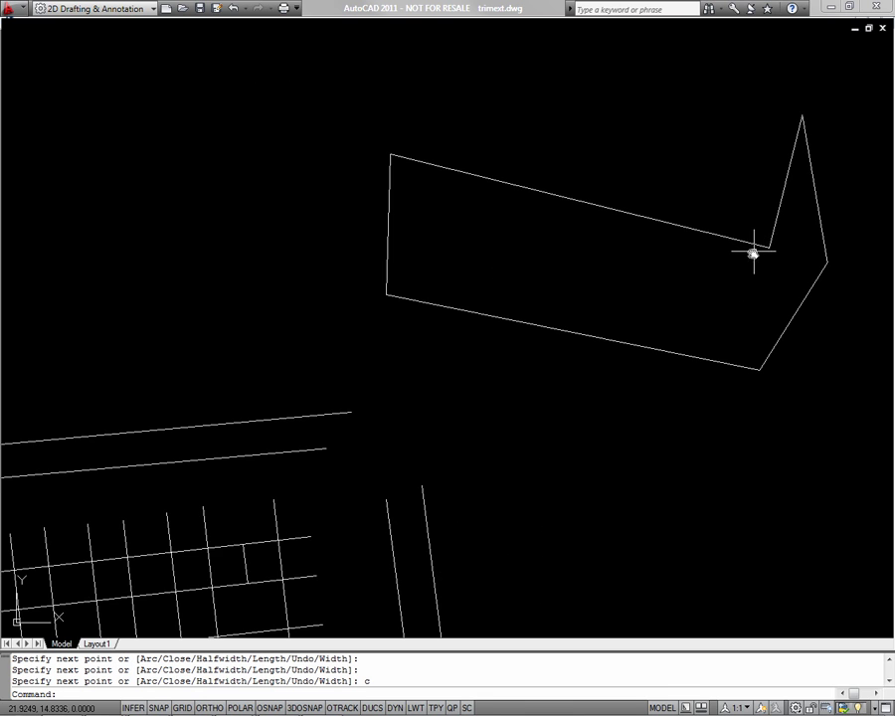
{"action": "scroll", "coordinate": [753, 253], "scroll_direction": "up", "scroll_amount": 2}
{"action": "left_click", "coordinate": [694, 332]}
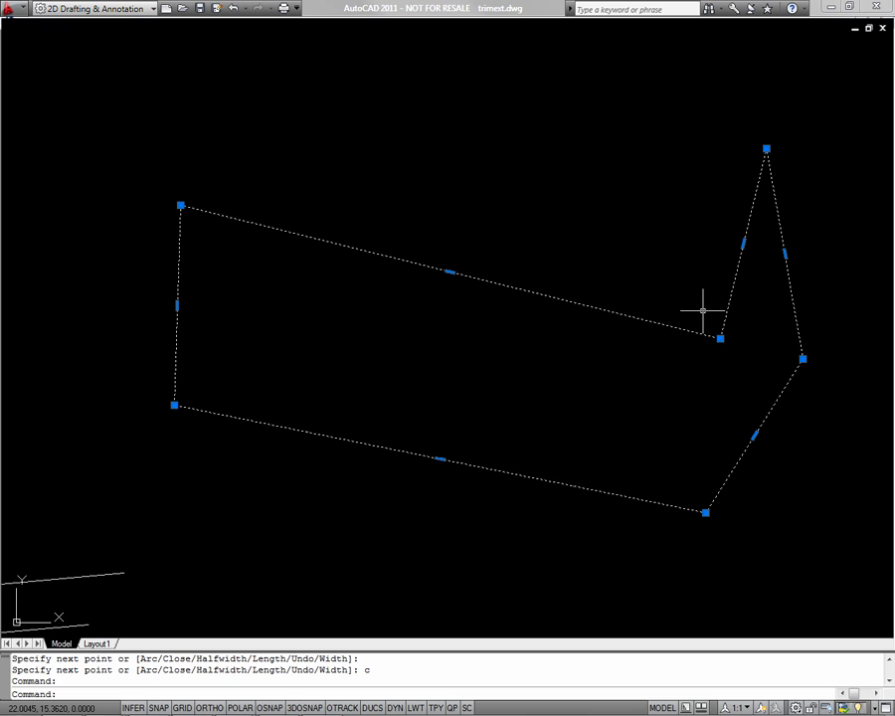
{"action": "type", "text": "o"}
{"action": "key", "text": "Return"}
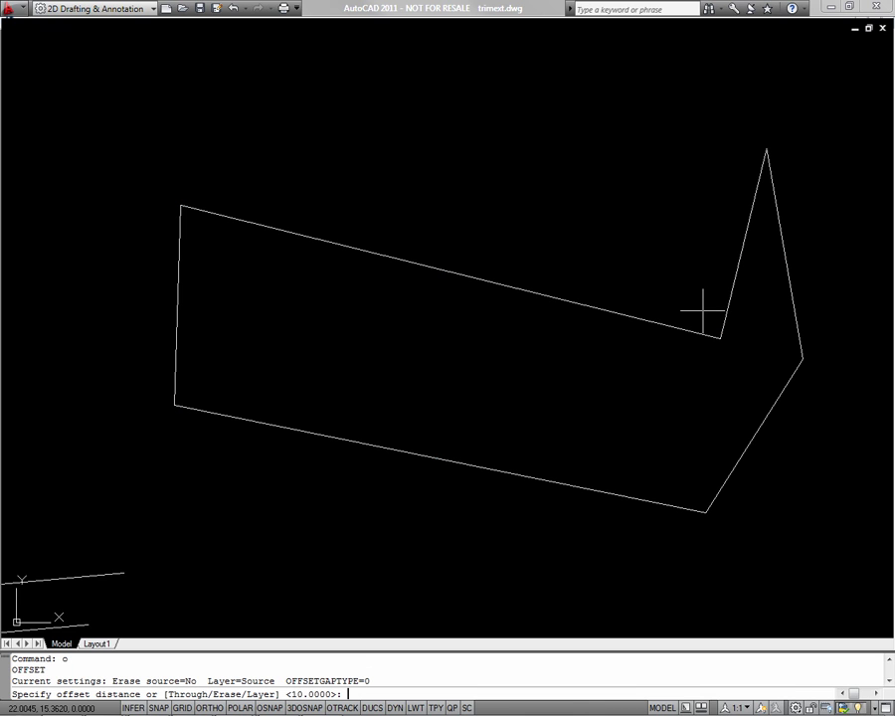
{"action": "type", "text": ".5"}
{"action": "key", "text": "Return"}
{"action": "left_click", "coordinate": [703, 314]}
{"action": "left_click", "coordinate": [540, 357]}
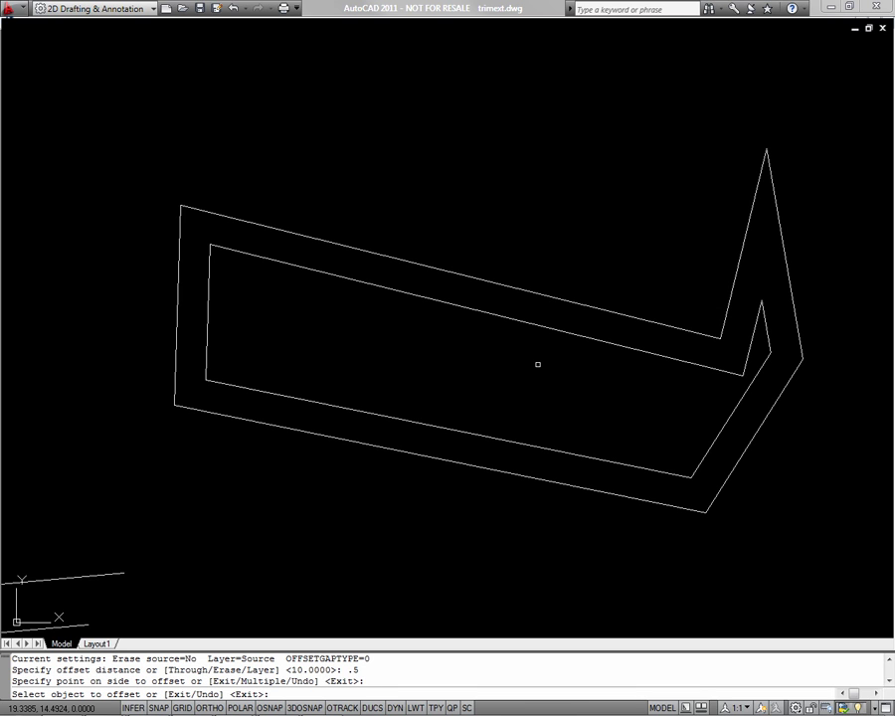
Step: Offset the inner polyline copy inward once more by the same 0.5 distance
{"action": "left_click", "coordinate": [521, 320]}
{"action": "left_click", "coordinate": [520, 358]}
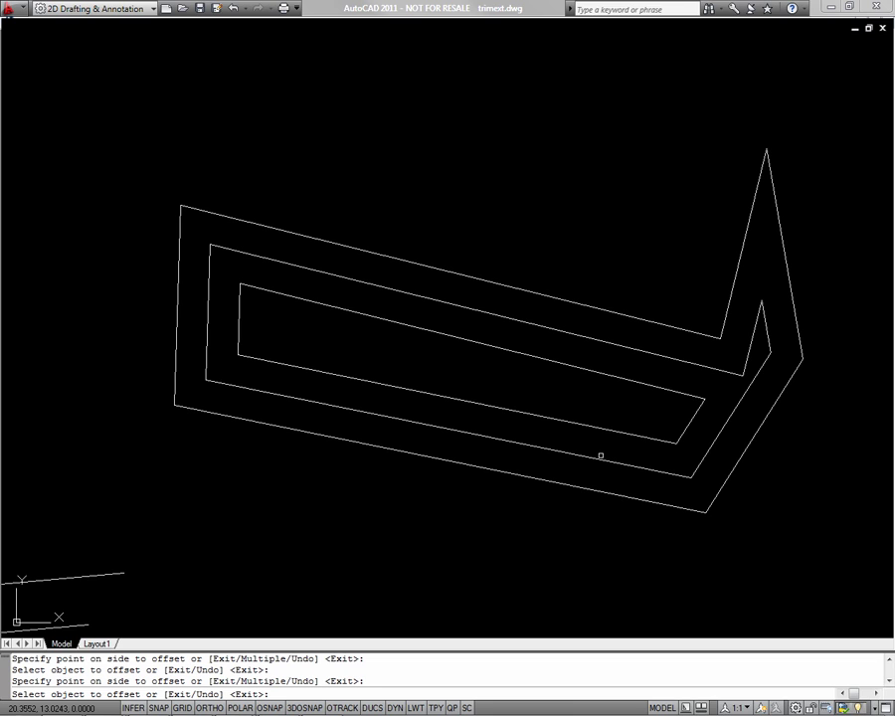
{"action": "key", "text": "Escape"}
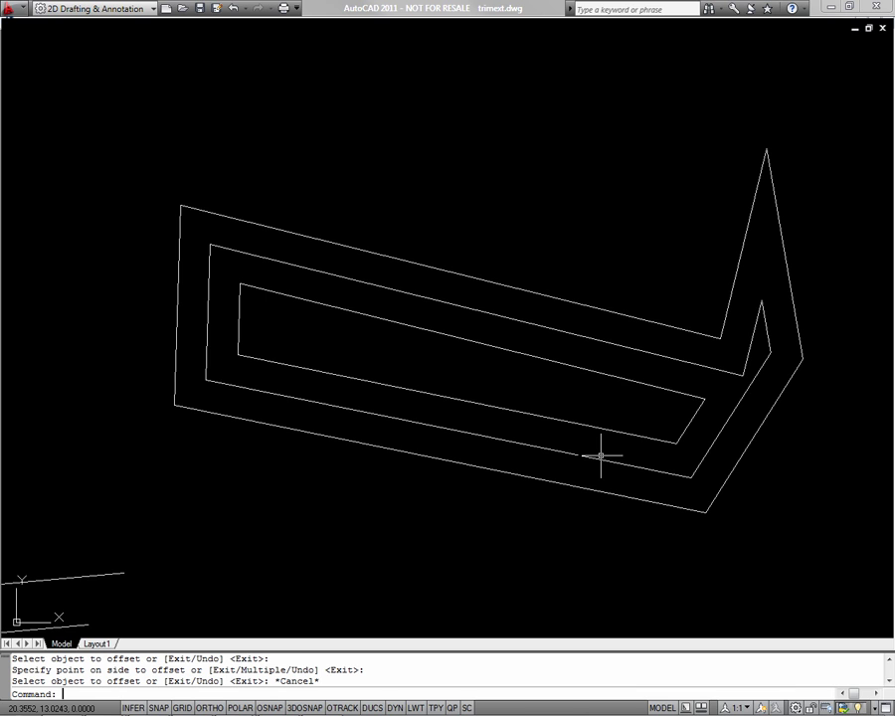
Step: Mirror the three nested polylines about a vertical line to their right with Ortho on, keeping the source objects
{"action": "scroll", "coordinate": [601, 455], "scroll_direction": "down", "scroll_amount": 5}
{"action": "middle_click_drag", "start_coordinate": [601, 467], "coordinate": [493, 386]}
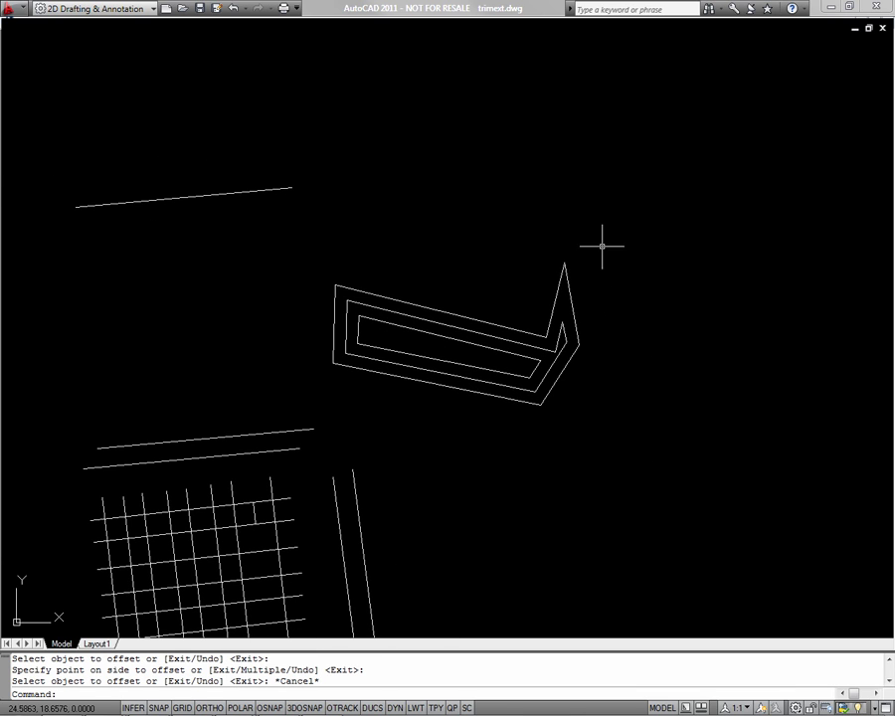
{"action": "left_click", "coordinate": [613, 239]}
{"action": "left_click", "coordinate": [326, 413]}
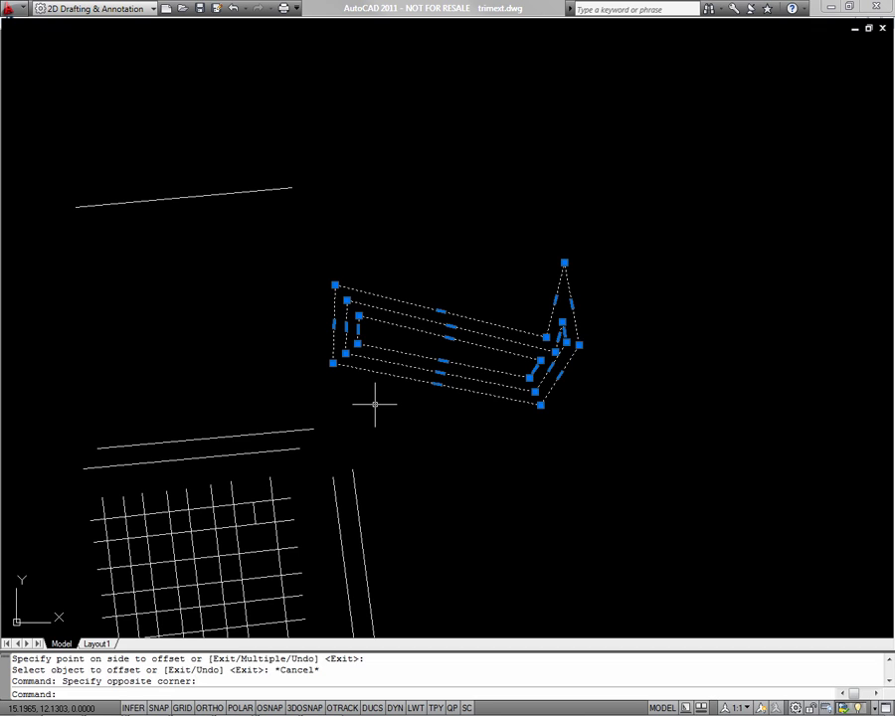
{"action": "type", "text": "mi"}
{"action": "key", "text": "Return"}
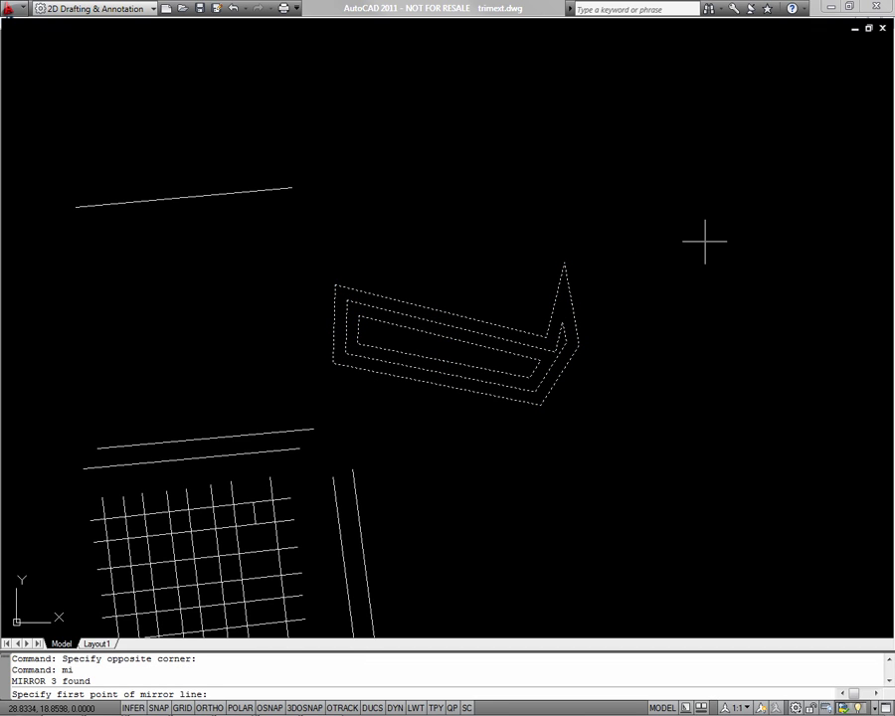
{"action": "left_click", "coordinate": [663, 233]}
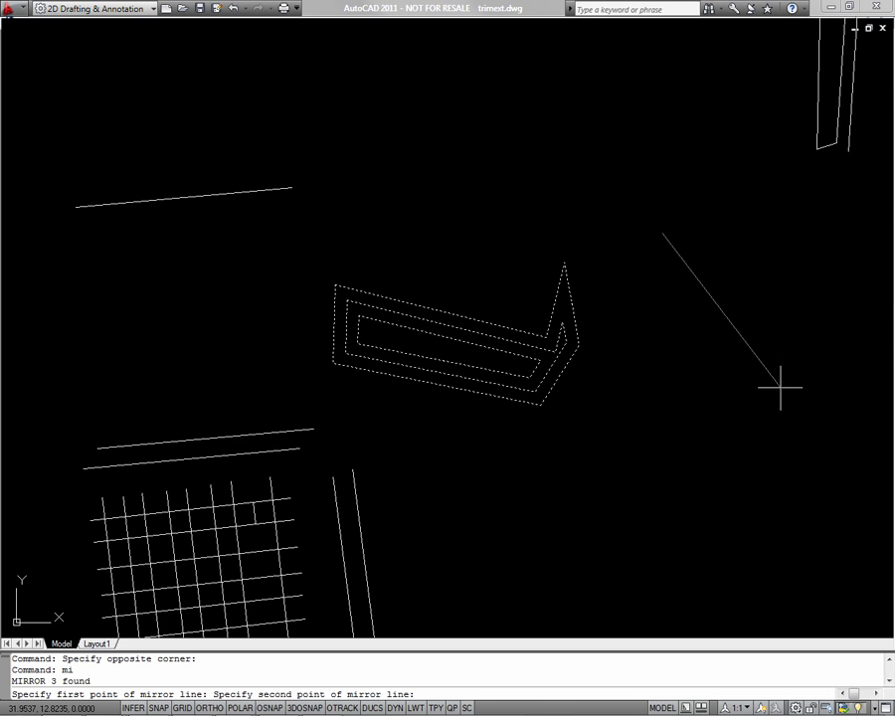
{"action": "key", "text": "F8"}
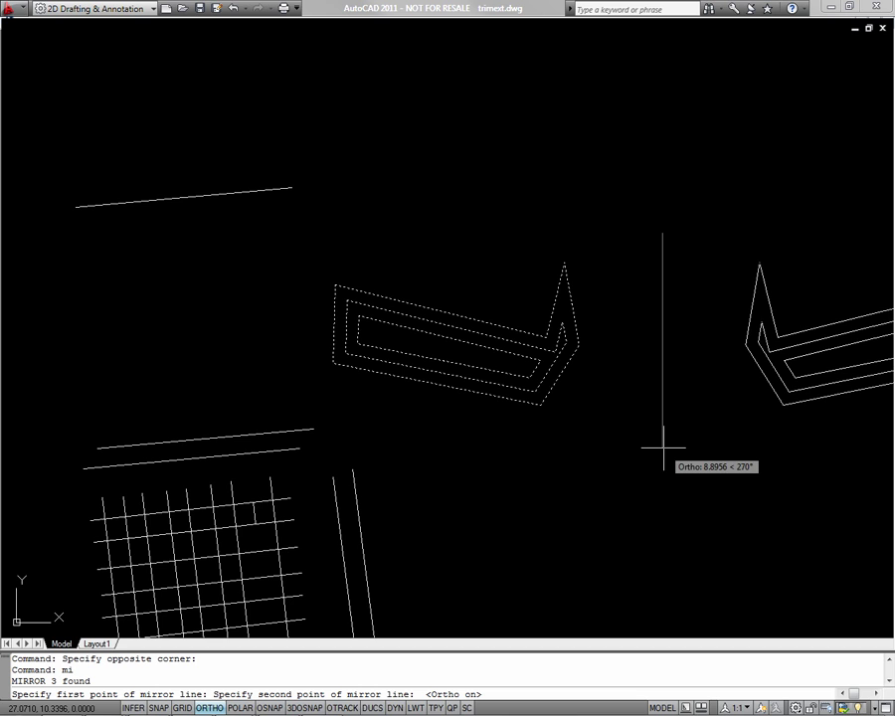
{"action": "middle_click_drag", "start_coordinate": [658, 454], "coordinate": [545, 438]}
{"action": "left_click", "coordinate": [546, 435]}
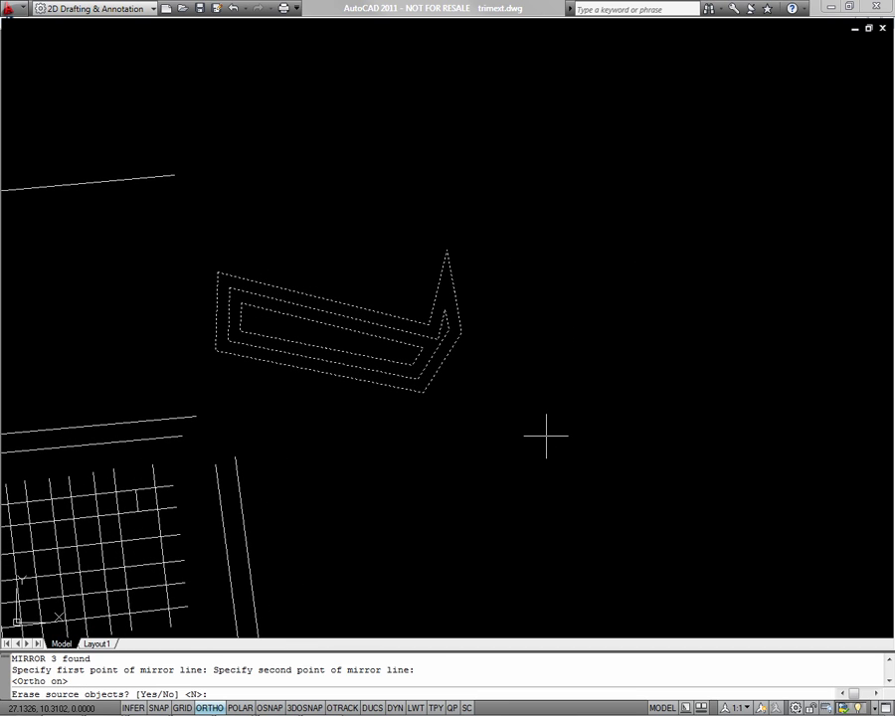
{"action": "key", "text": "Return"}
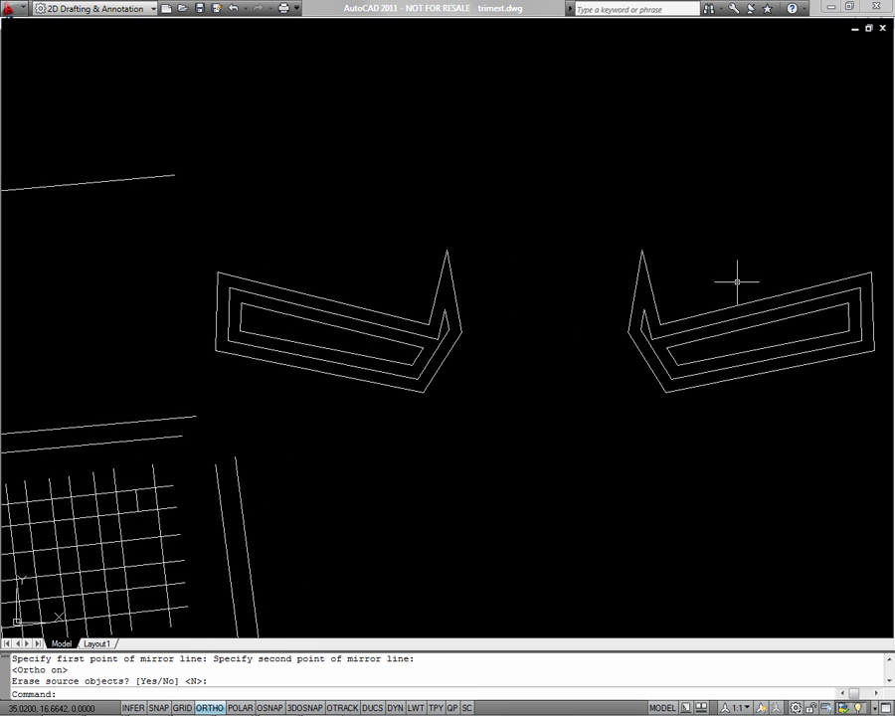
{"action": "middle_click_drag", "start_coordinate": [344, 470], "coordinate": [555, 313]}
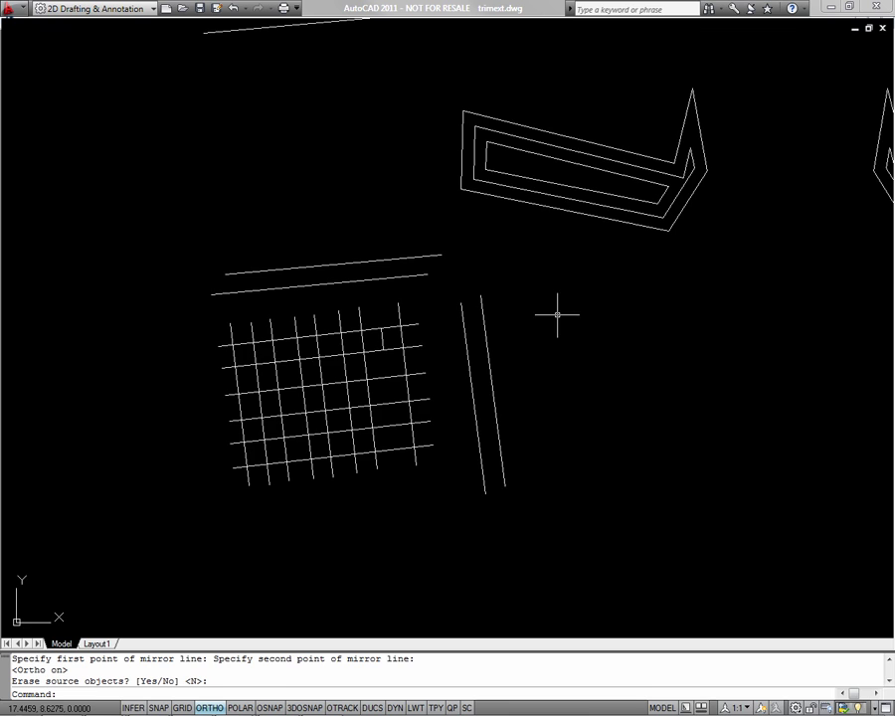
{"action": "scroll", "coordinate": [273, 414], "scroll_direction": "up", "scroll_amount": 4}
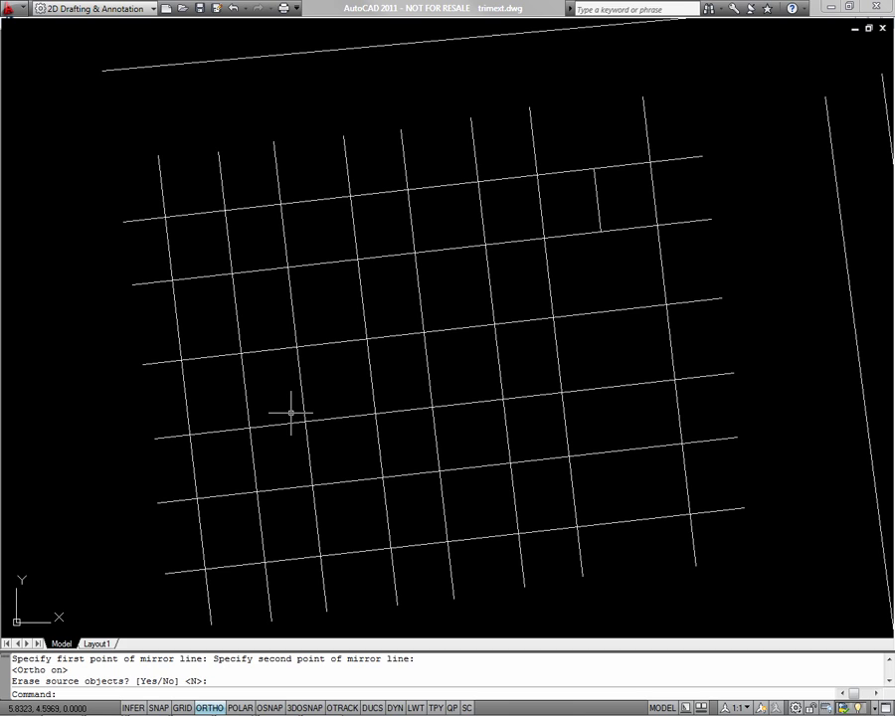
Step: Fillet the corner between the fourth horizontal and third vertical grid lines with radius 0.2, keeping the left and lower portions
{"action": "type", "text": "f"}
{"action": "key", "text": "Return"}
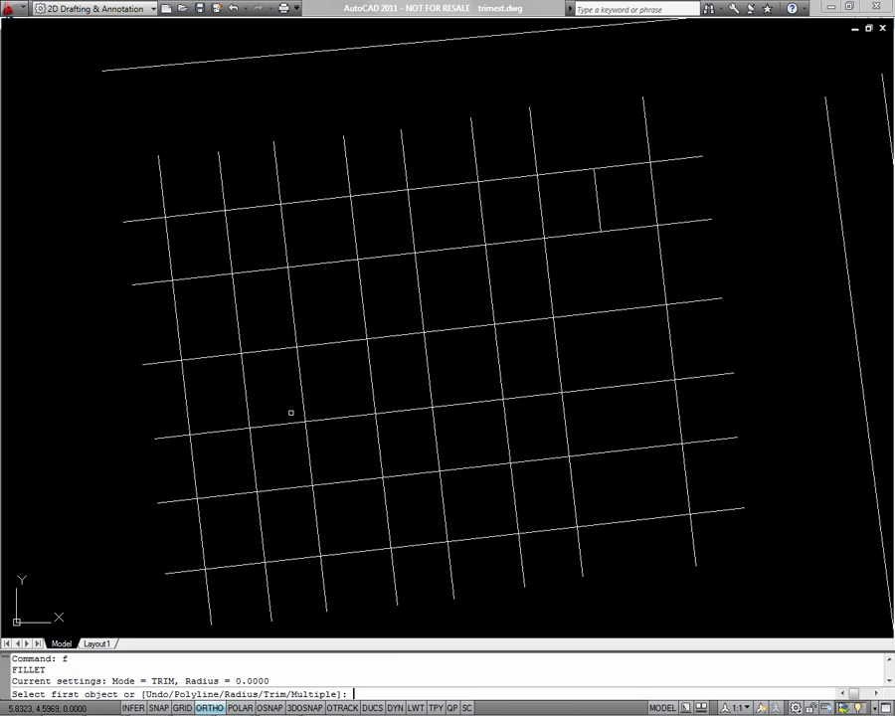
{"action": "type", "text": "r"}
{"action": "key", "text": "Return"}
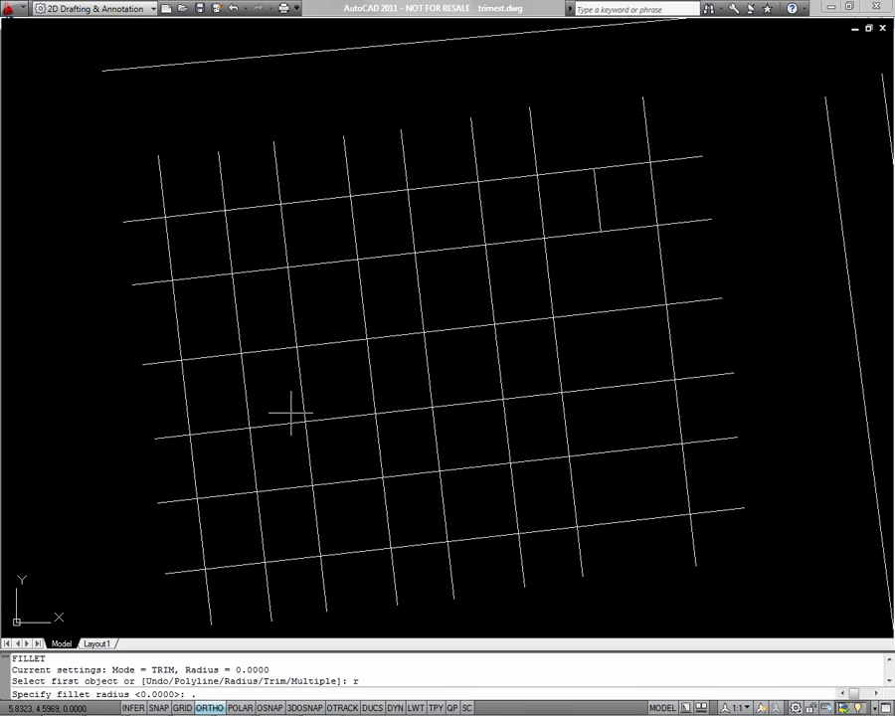
{"action": "type", "text": ".2"}
{"action": "key", "text": "Return"}
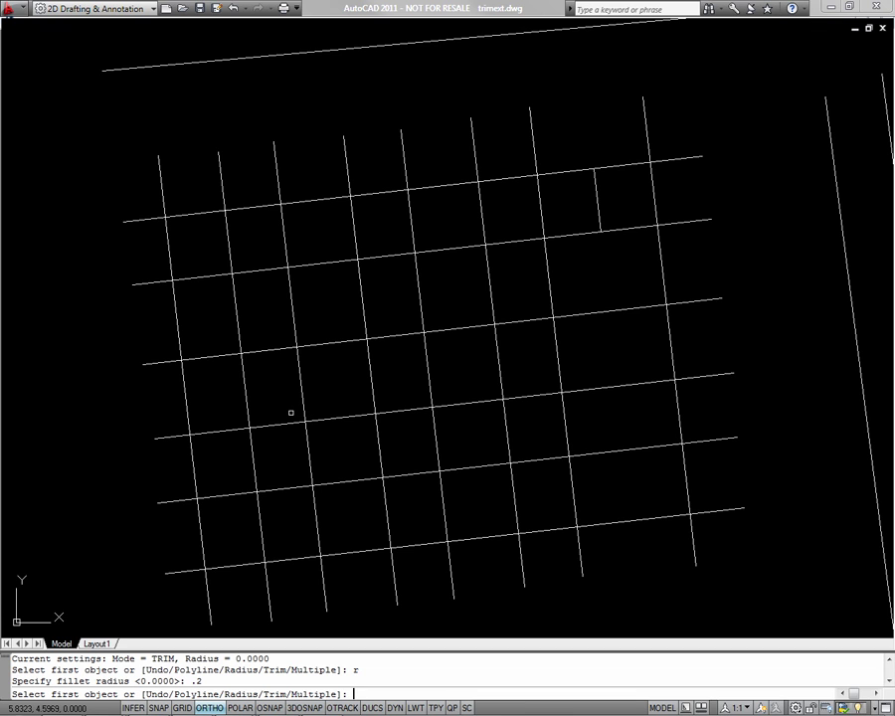
{"action": "scroll", "coordinate": [295, 424], "scroll_direction": "up", "scroll_amount": 3}
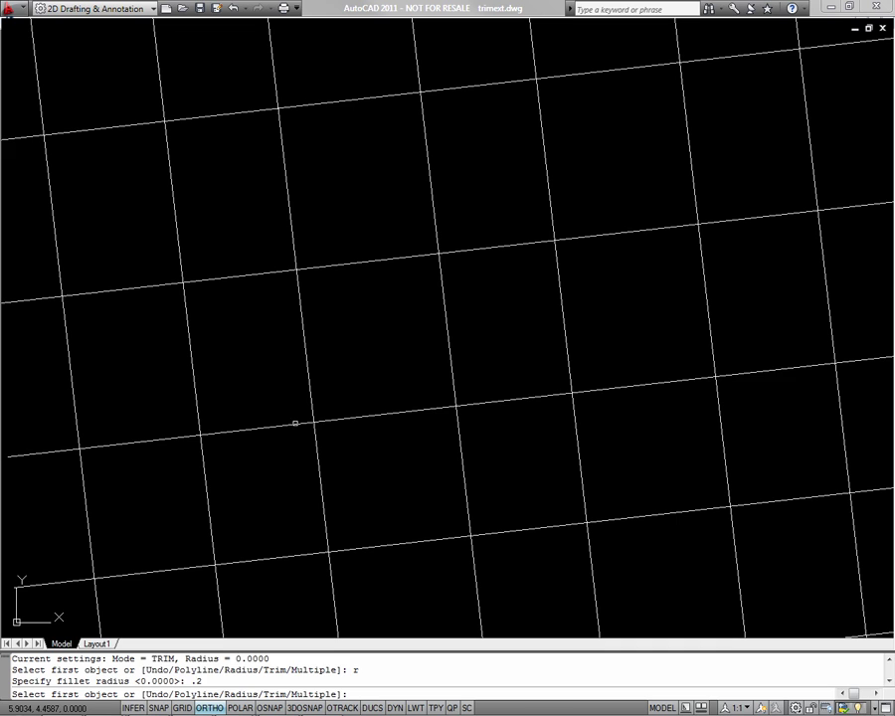
{"action": "left_click", "coordinate": [302, 425]}
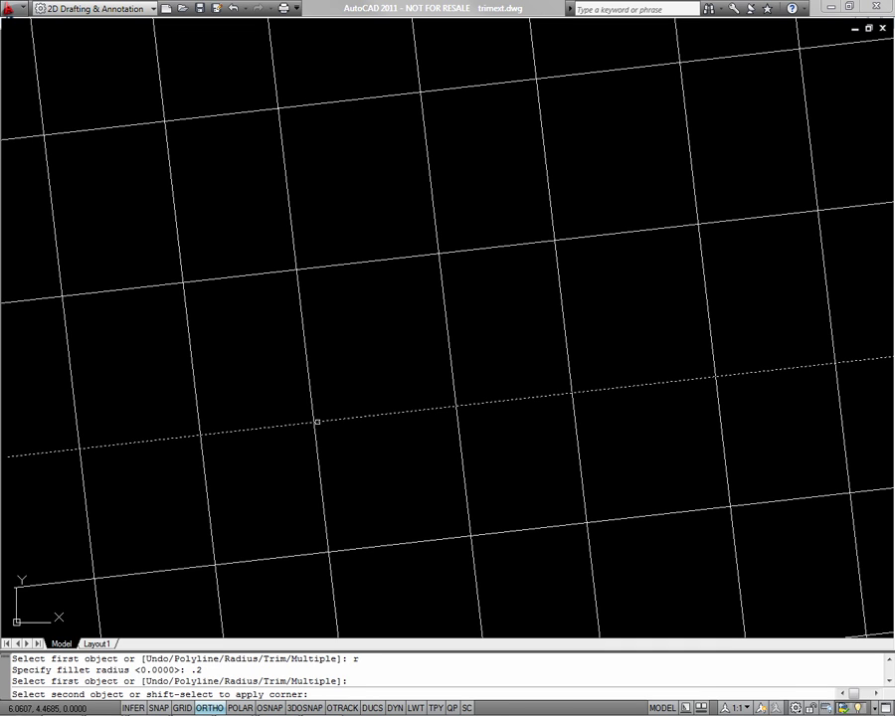
{"action": "left_click", "coordinate": [314, 434]}
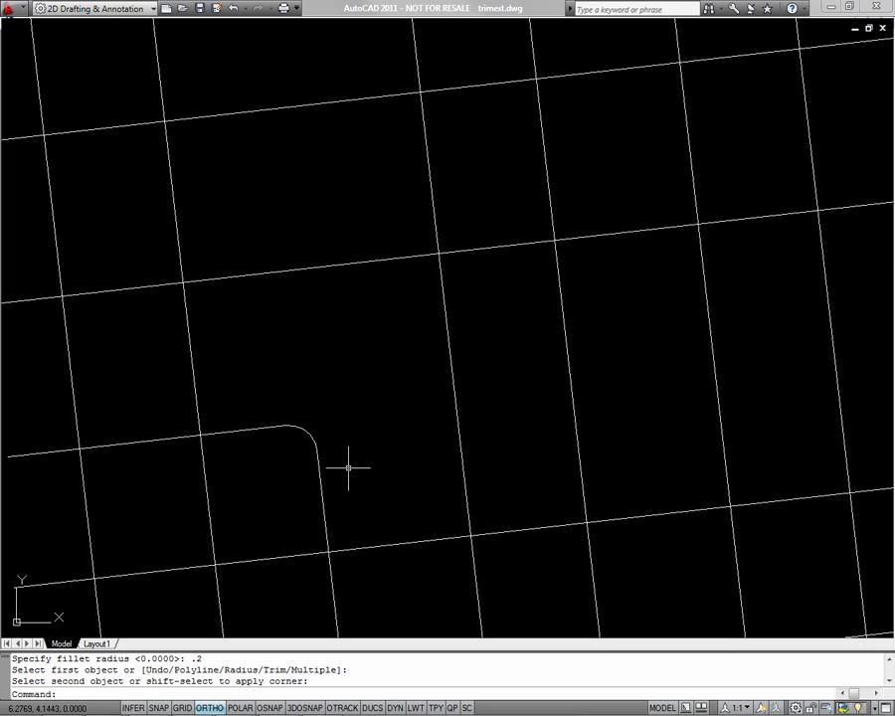
Step: Fillet the third horizontal grid line and the vertical originally fifth from the left in No trim mode, with the arc below right of their crossing
{"action": "key", "text": "Return"}
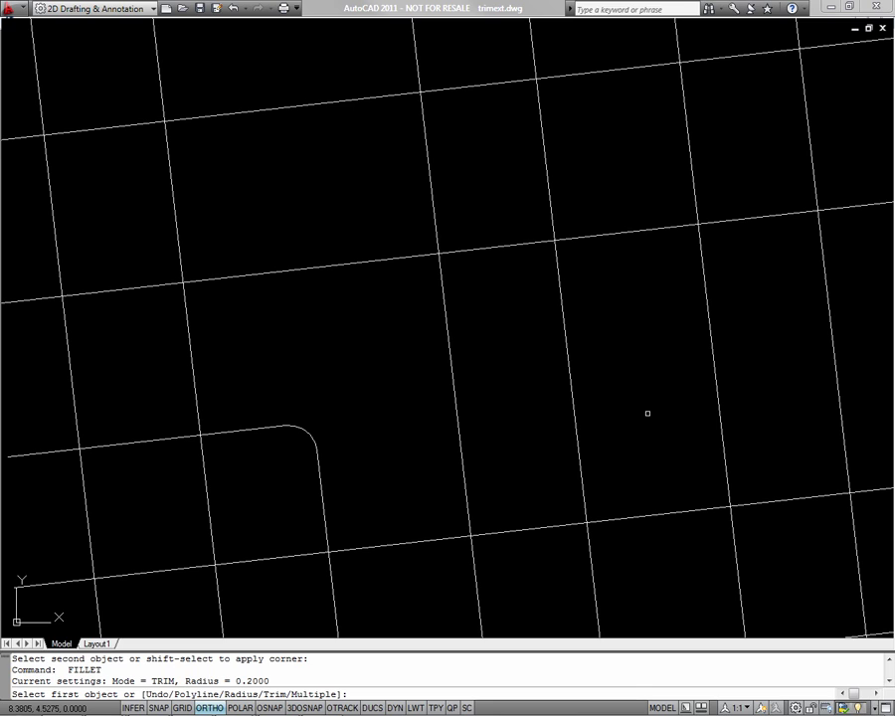
{"action": "type", "text": "t"}
{"action": "key", "text": "Return"}
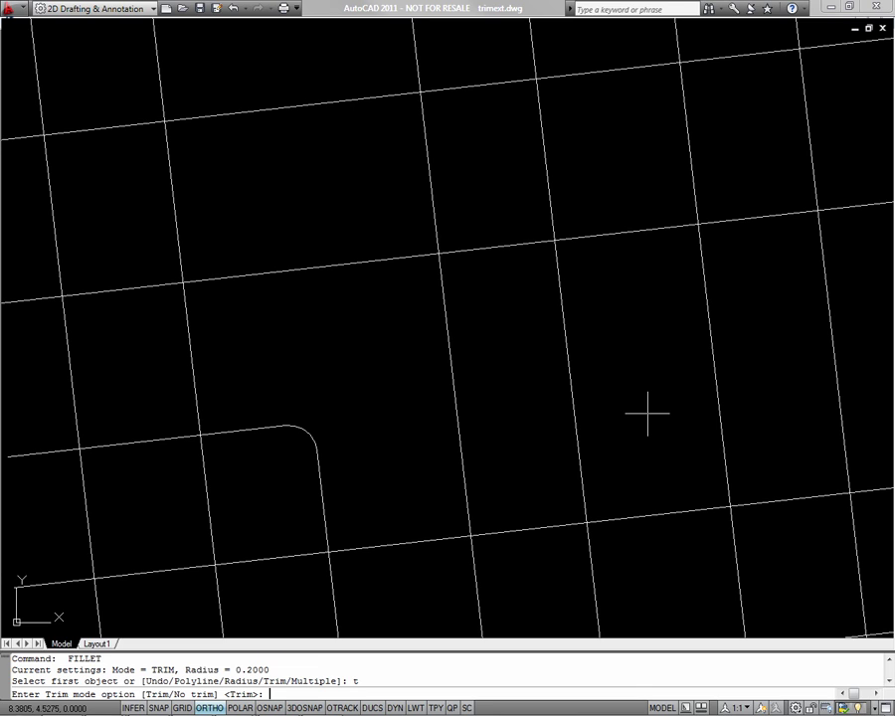
{"action": "type", "text": "n"}
{"action": "key", "text": "Return"}
{"action": "scroll", "coordinate": [668, 417], "scroll_direction": "down", "scroll_amount": 2}
{"action": "middle_click_drag", "start_coordinate": [671, 419], "coordinate": [576, 421]}
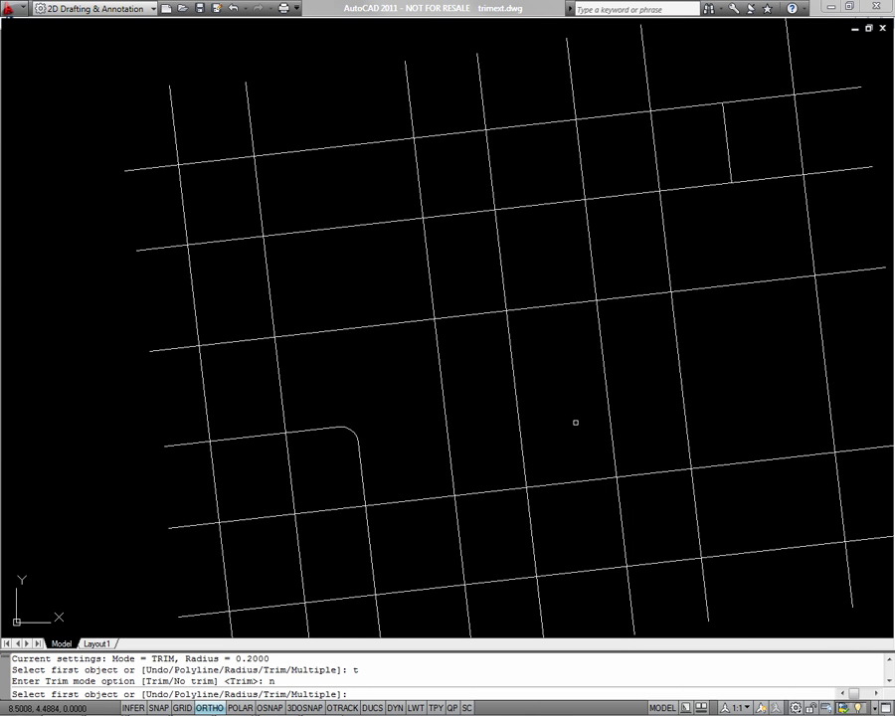
{"action": "left_click", "coordinate": [516, 310]}
{"action": "left_click", "coordinate": [512, 322]}
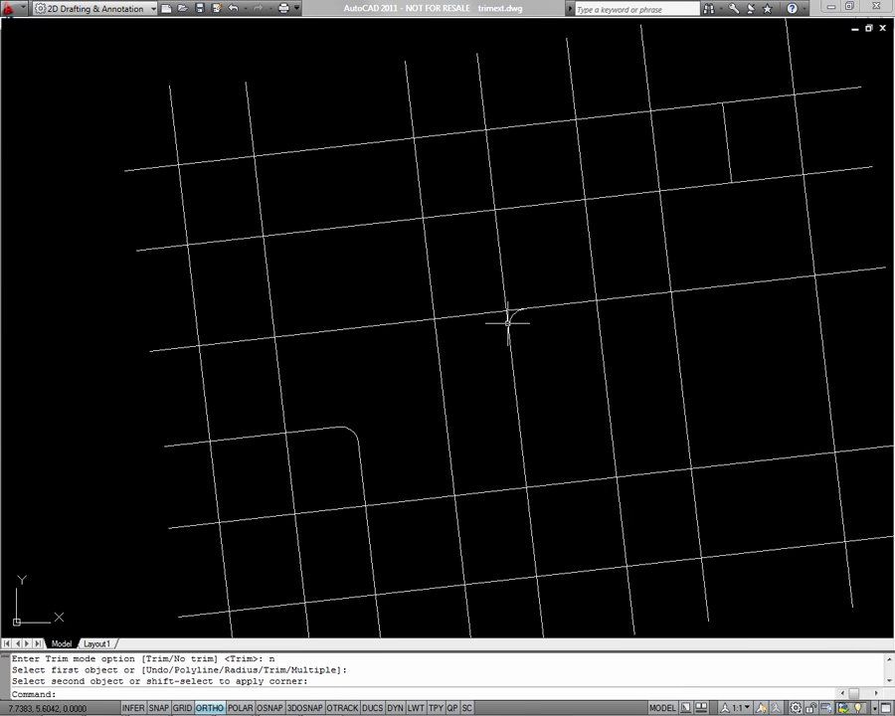
{"action": "scroll", "coordinate": [532, 320], "scroll_direction": "up", "scroll_amount": 2}
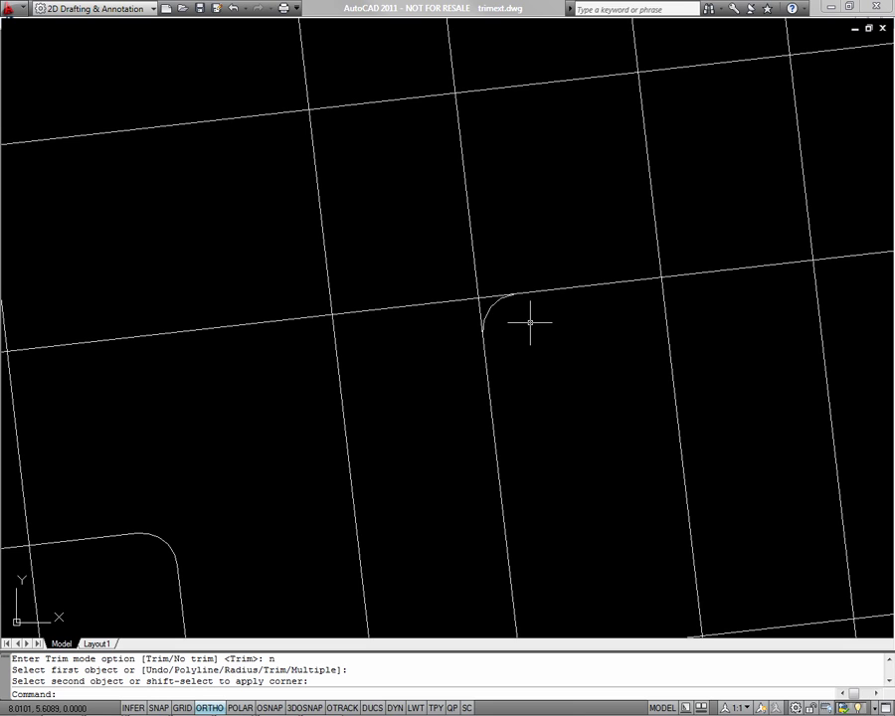
{"action": "key", "text": "Escape"}
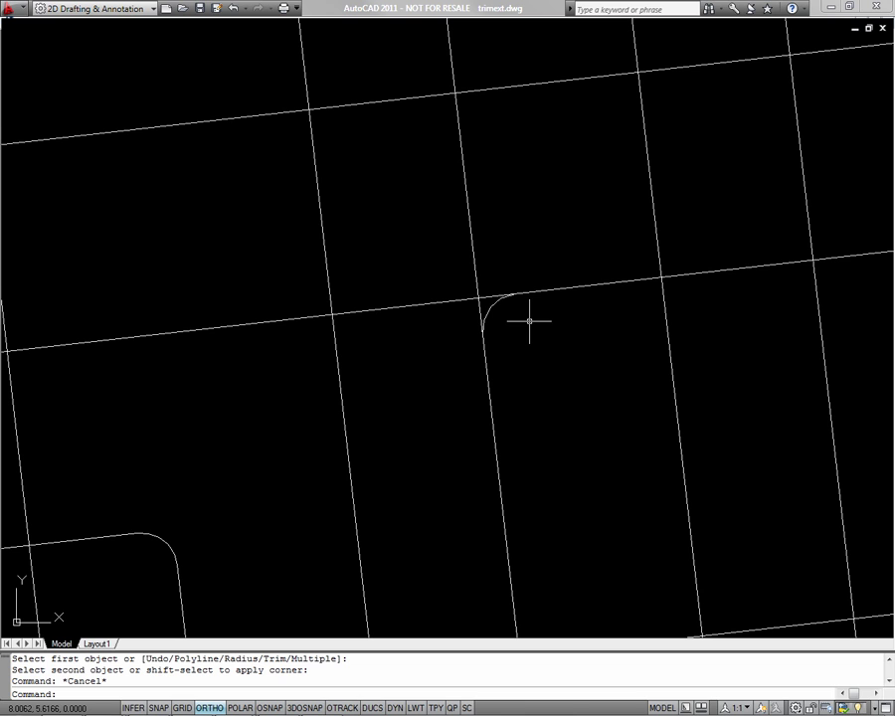
Step: Break the lower of the two long sloping lines just above the grid between two points, opening a gap near its middle
{"action": "scroll", "coordinate": [527, 318], "scroll_direction": "down", "scroll_amount": 4}
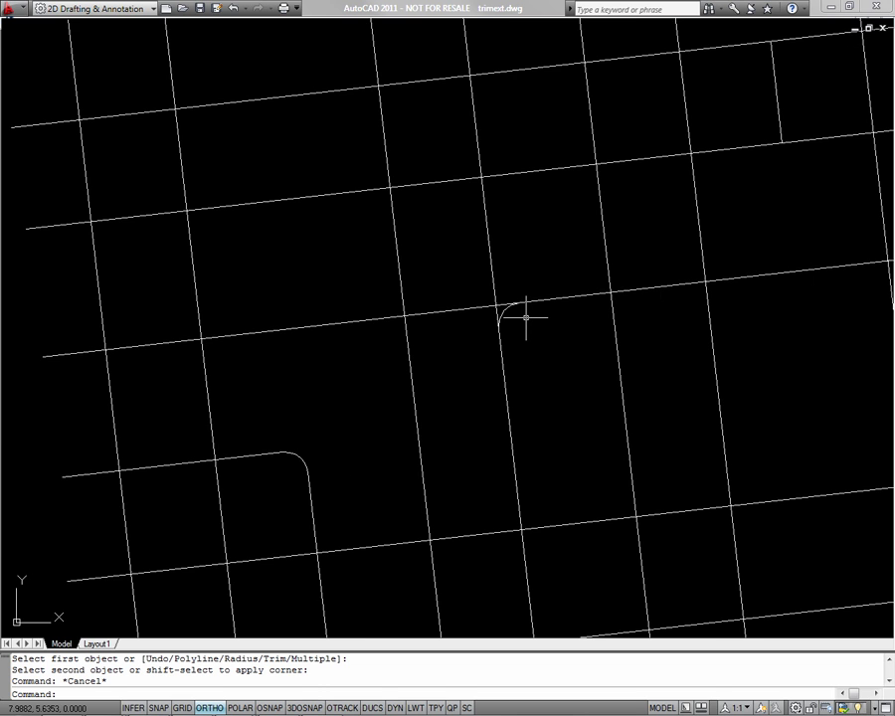
{"action": "middle_click_drag", "start_coordinate": [528, 339], "coordinate": [519, 548]}
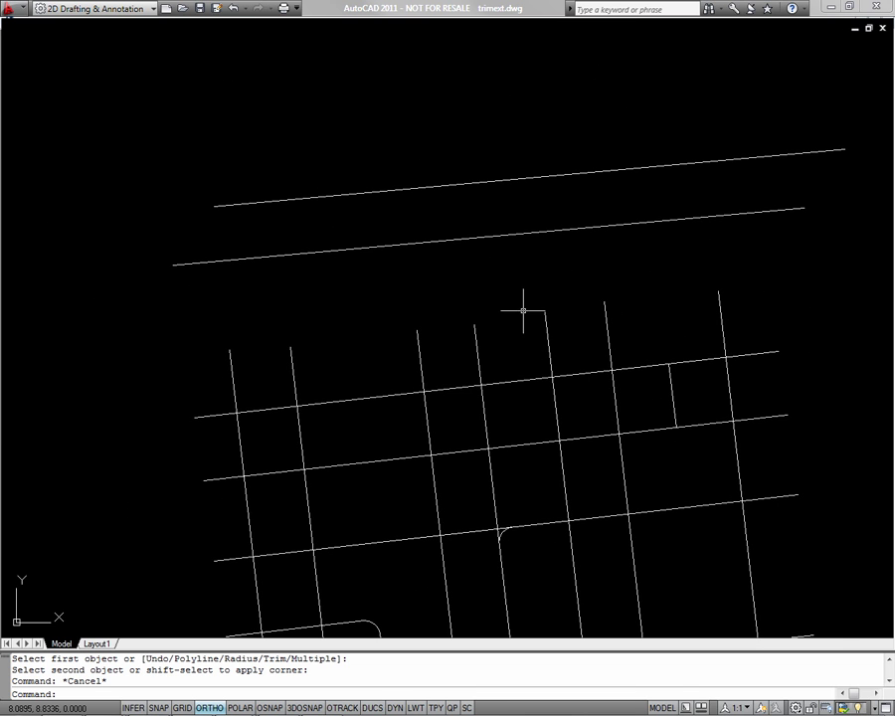
{"action": "scroll", "coordinate": [527, 278], "scroll_direction": "up", "scroll_amount": 3}
{"action": "scroll", "coordinate": [547, 328], "scroll_direction": "down", "scroll_amount": 4}
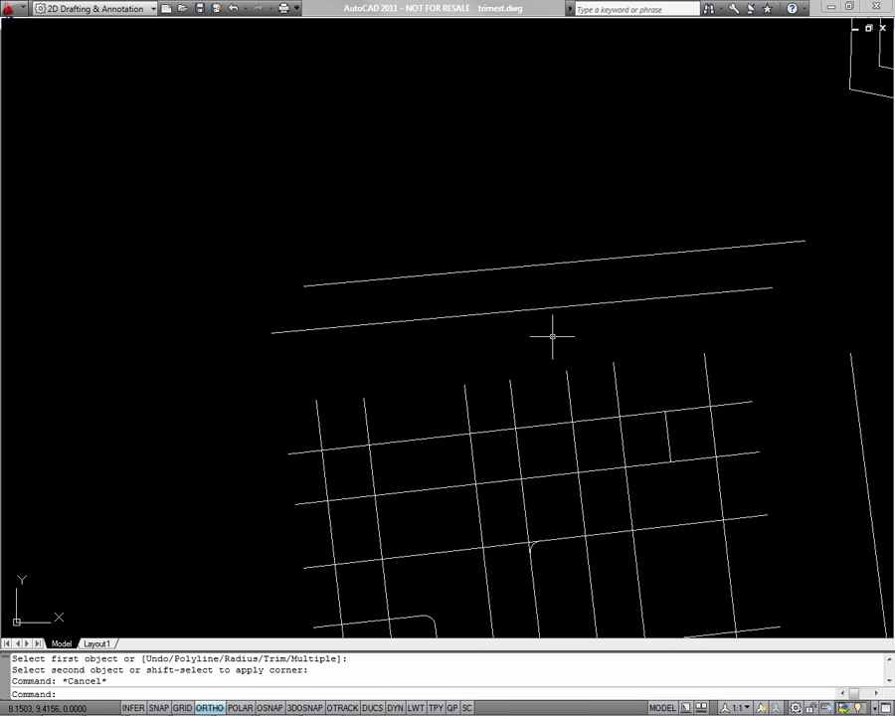
{"action": "type", "text": "br BREAK Select object:"}
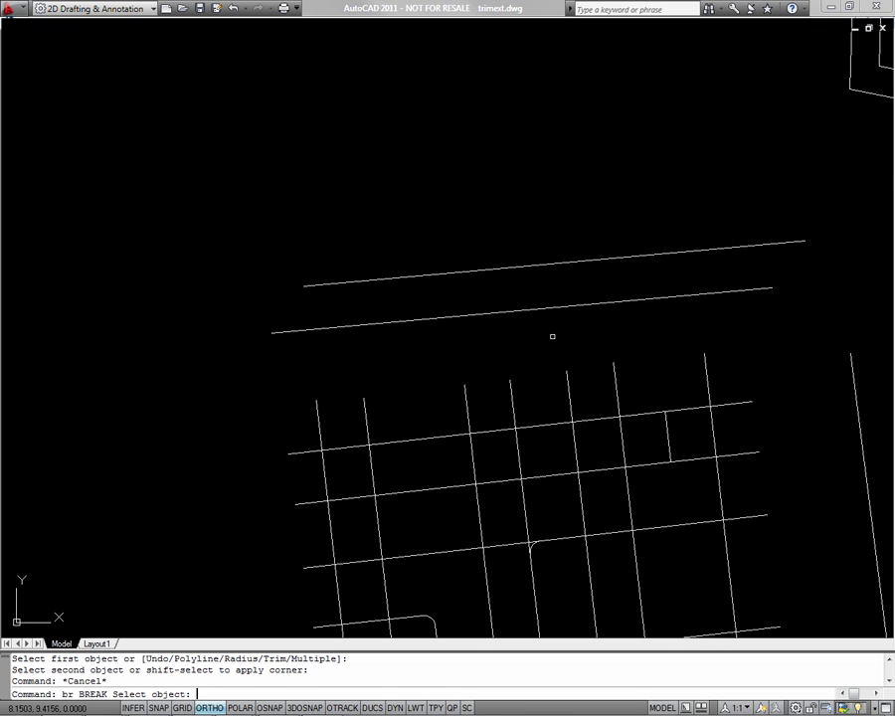
{"action": "scroll", "coordinate": [552, 336], "scroll_direction": "up", "scroll_amount": 3}
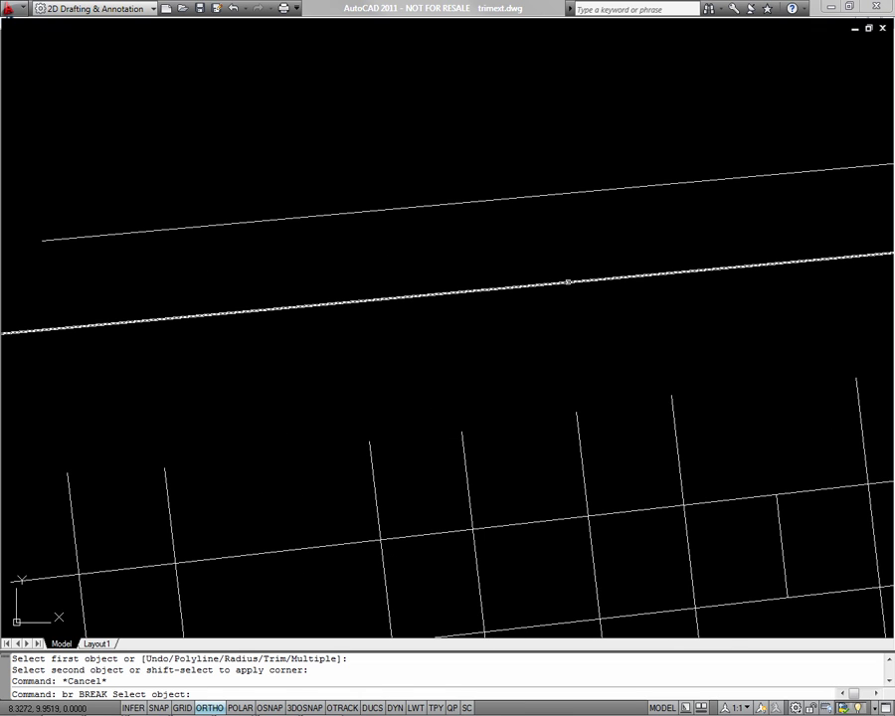
{"action": "left_click", "coordinate": [567, 282]}
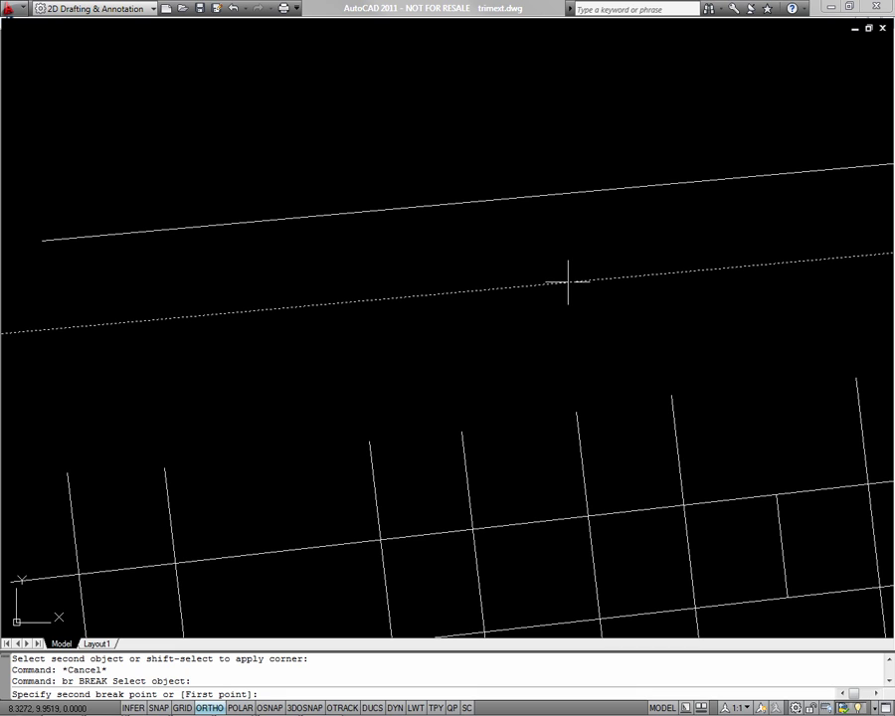
{"action": "left_click", "coordinate": [414, 297]}
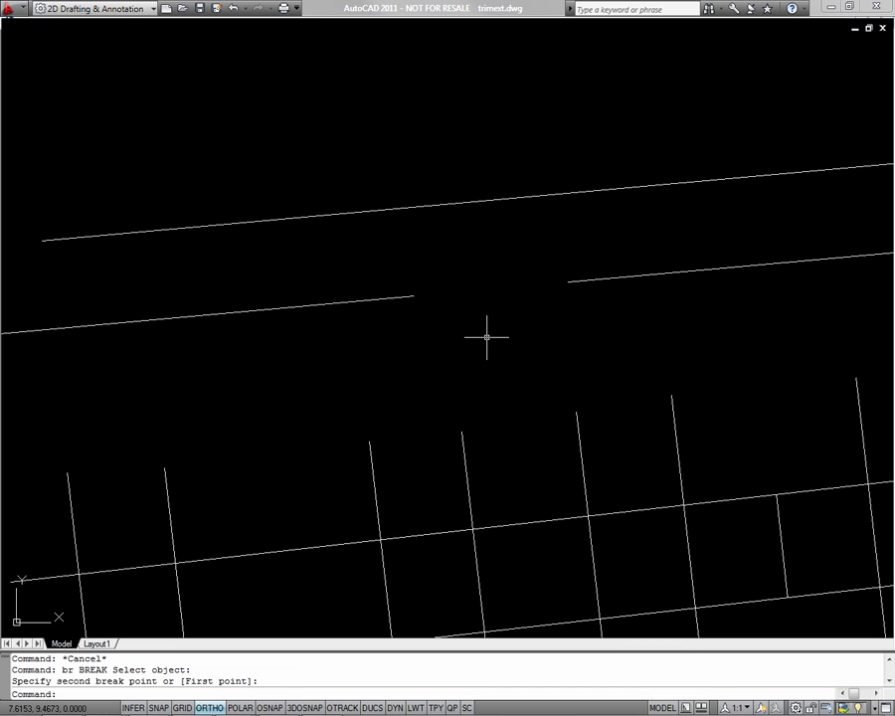
Step: Break the upper long sloping line at a single point near its middle using @, and check each half by selecting it
{"action": "scroll", "coordinate": [486, 337], "scroll_direction": "down", "scroll_amount": 2}
{"action": "middle_click_drag", "start_coordinate": [486, 337], "coordinate": [424, 360]}
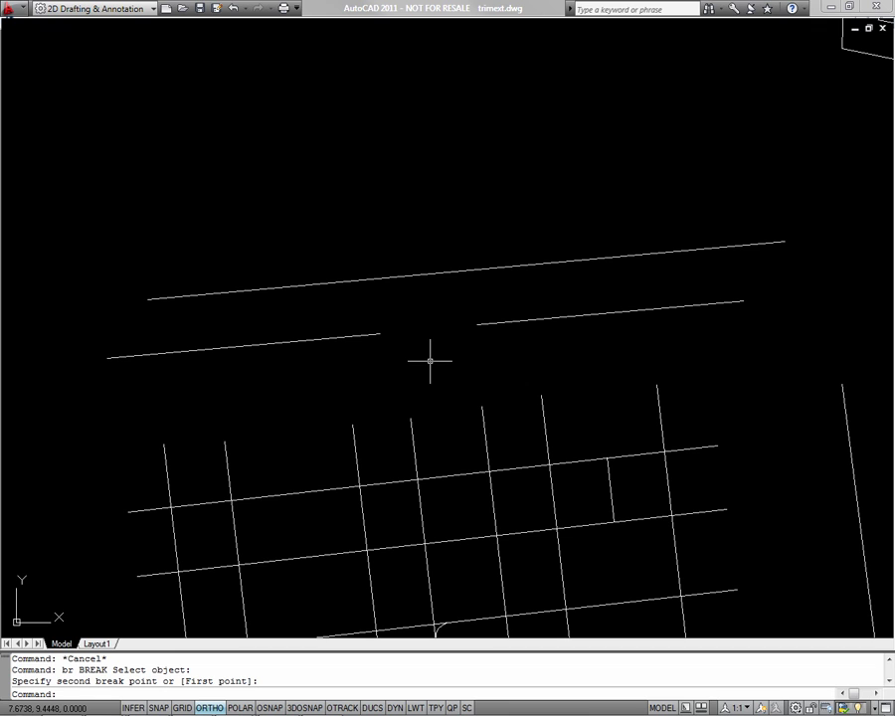
{"action": "type", "text": "br"}
{"action": "key", "text": "Return"}
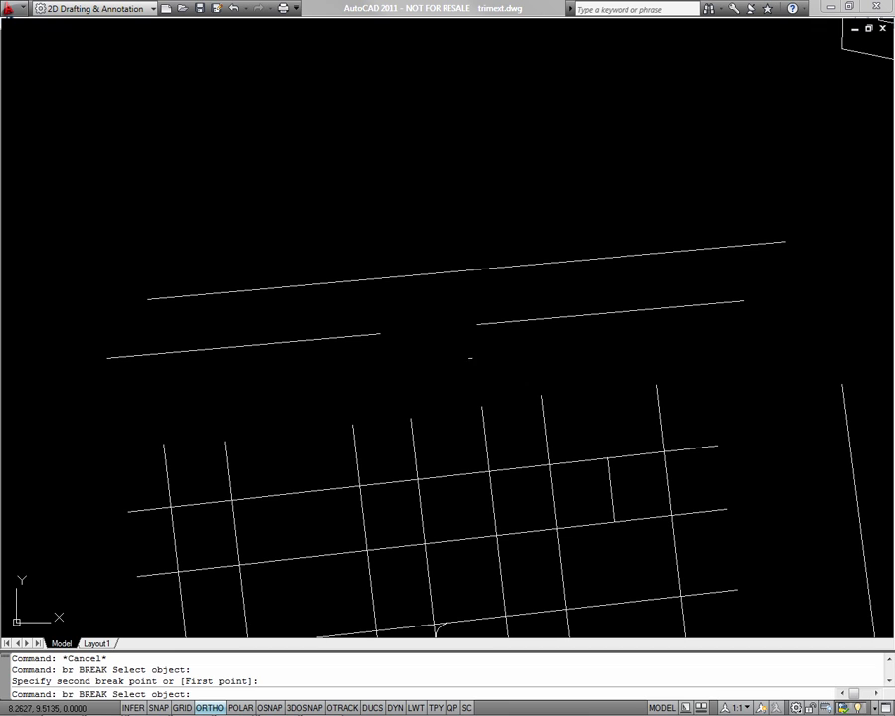
{"action": "left_click", "coordinate": [437, 272]}
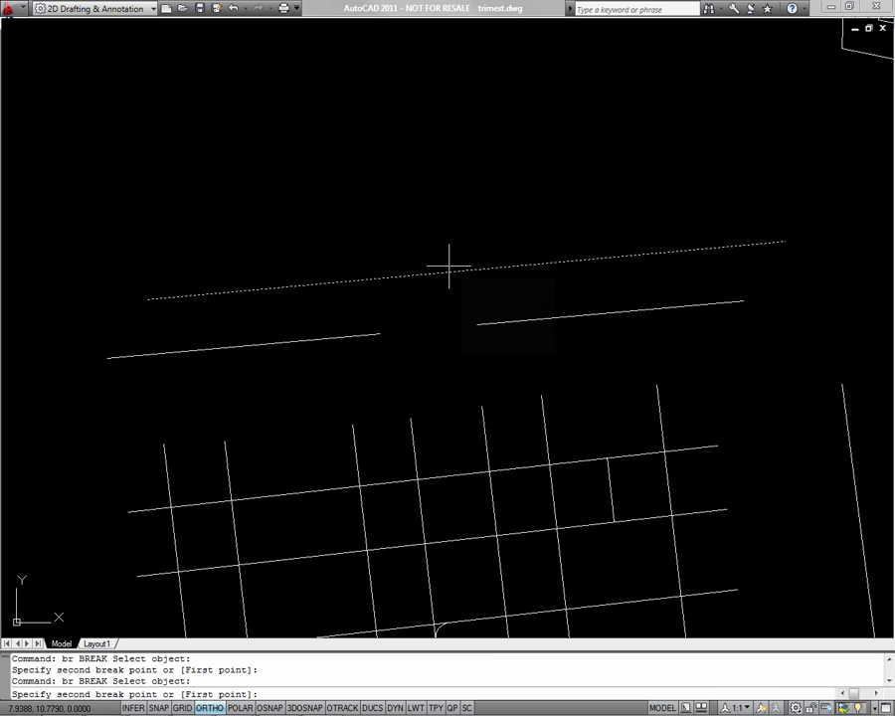
{"action": "type", "text": "@"}
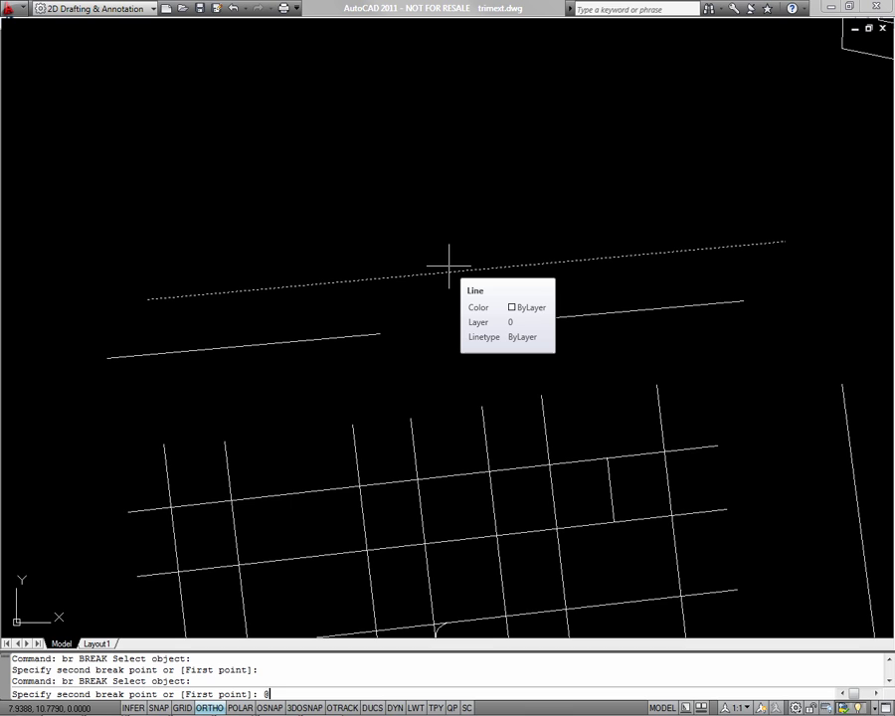
{"action": "key", "text": "Return"}
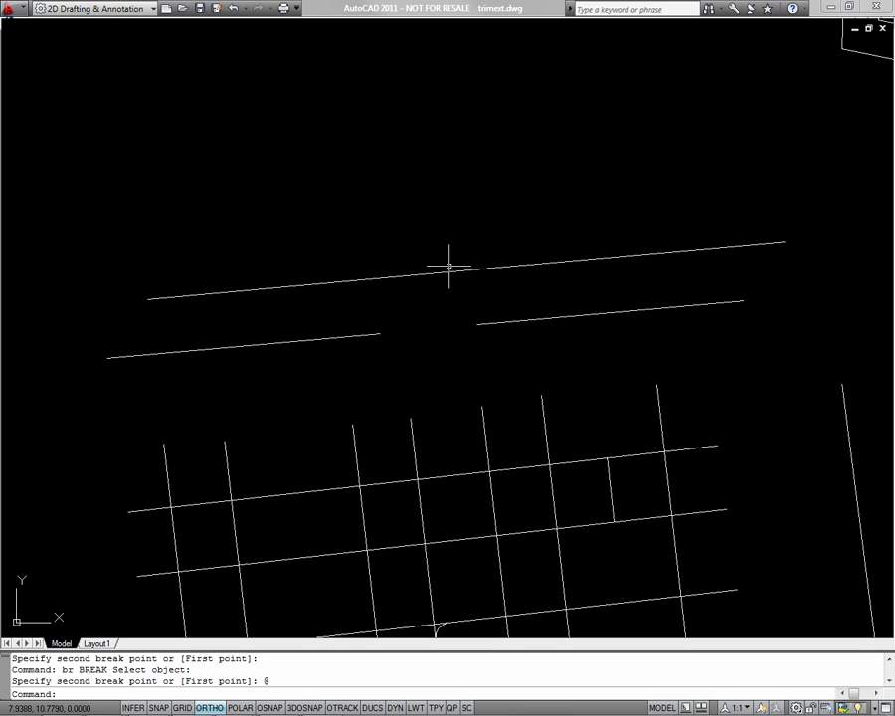
{"action": "left_click", "coordinate": [504, 265]}
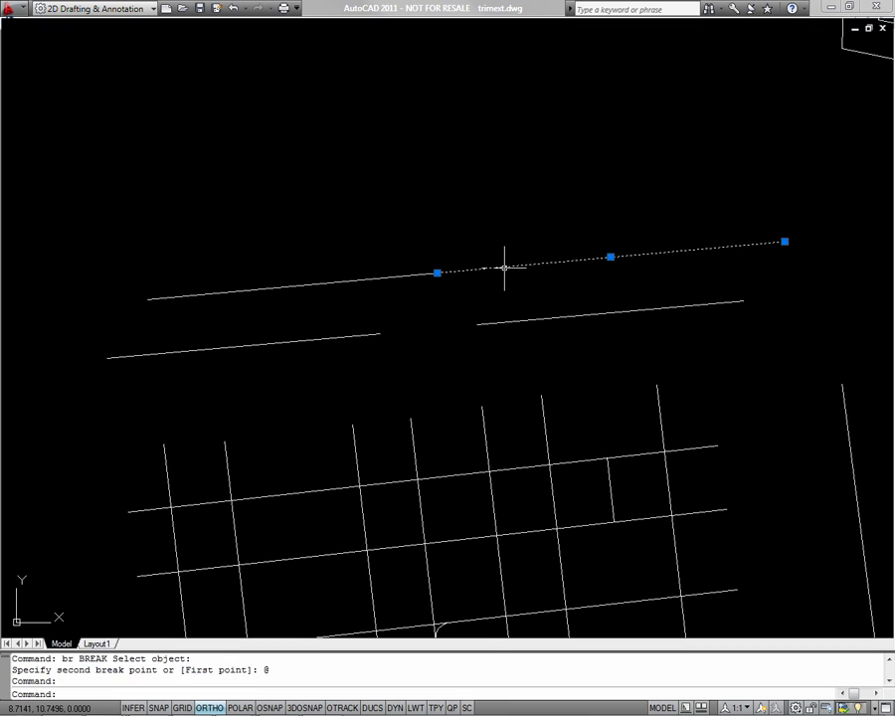
{"action": "key", "text": "Escape"}
{"action": "left_click", "coordinate": [339, 281]}
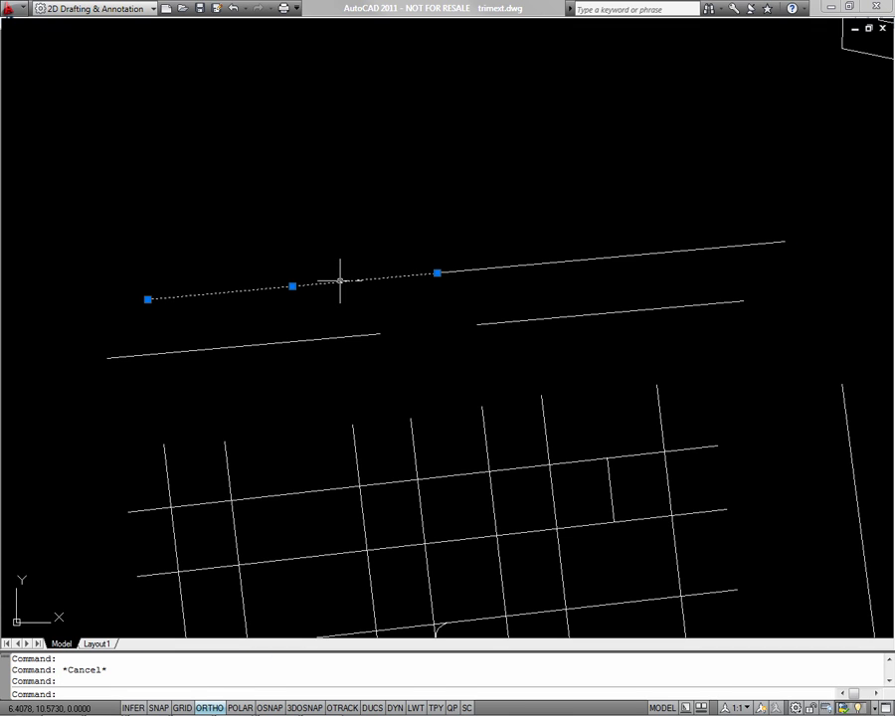
{"action": "key", "text": "Escape"}
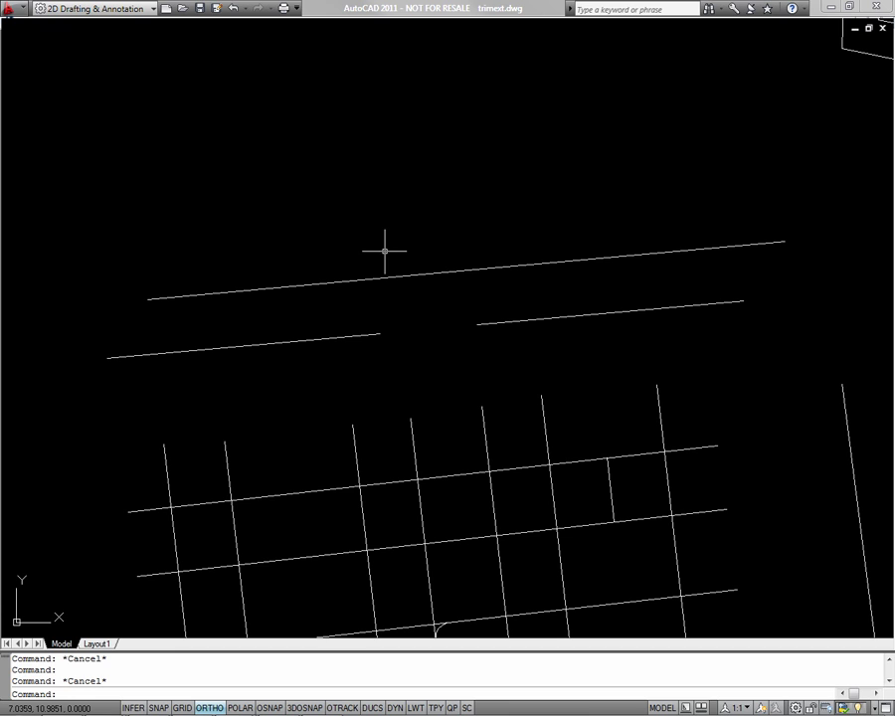
Step: Join the two halves of the upper sloping line back into one line and select it to check
{"action": "type", "text": "join"}
{"action": "key", "text": "Return"}
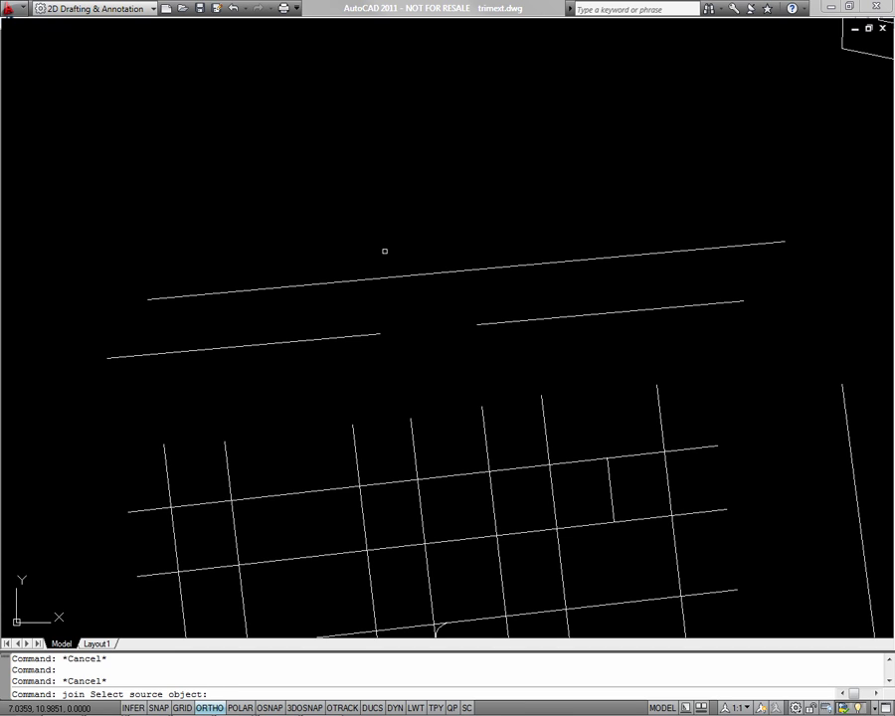
{"action": "left_click", "coordinate": [486, 270]}
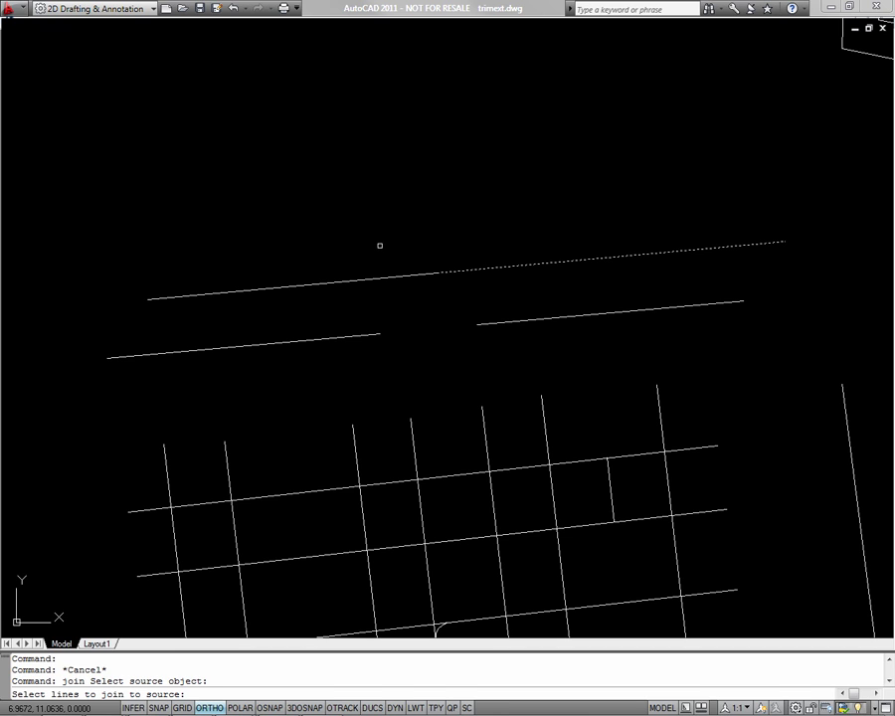
{"action": "left_click", "coordinate": [367, 278]}
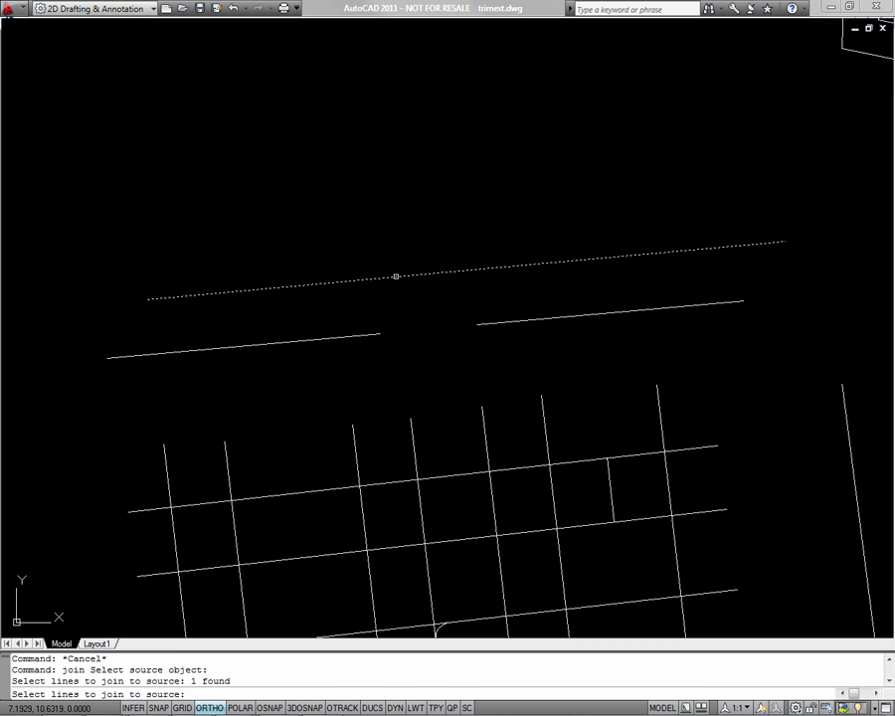
{"action": "key", "text": "Return"}
{"action": "left_click", "coordinate": [404, 275]}
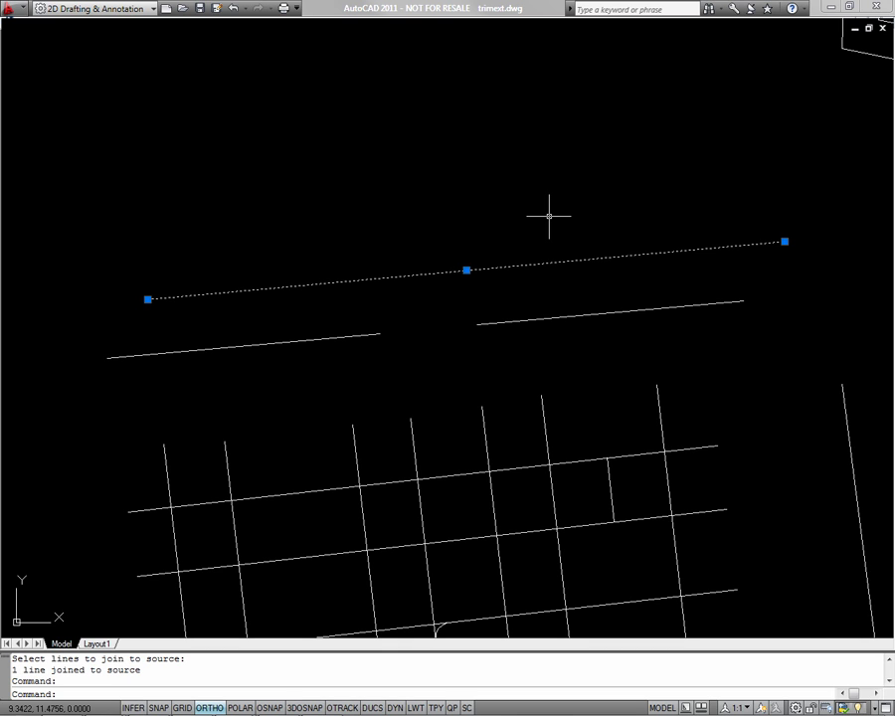
Step: Scale the three original nested polylines nearest the grid by .5 about the endpoint at the outer polyline's rightmost vertex, leaving the joined line out
{"action": "scroll", "coordinate": [547, 223], "scroll_direction": "down", "scroll_amount": 2}
{"action": "middle_click_drag", "start_coordinate": [547, 223], "coordinate": [64, 434]}
{"action": "scroll", "coordinate": [63, 434], "scroll_direction": "down", "scroll_amount": 2}
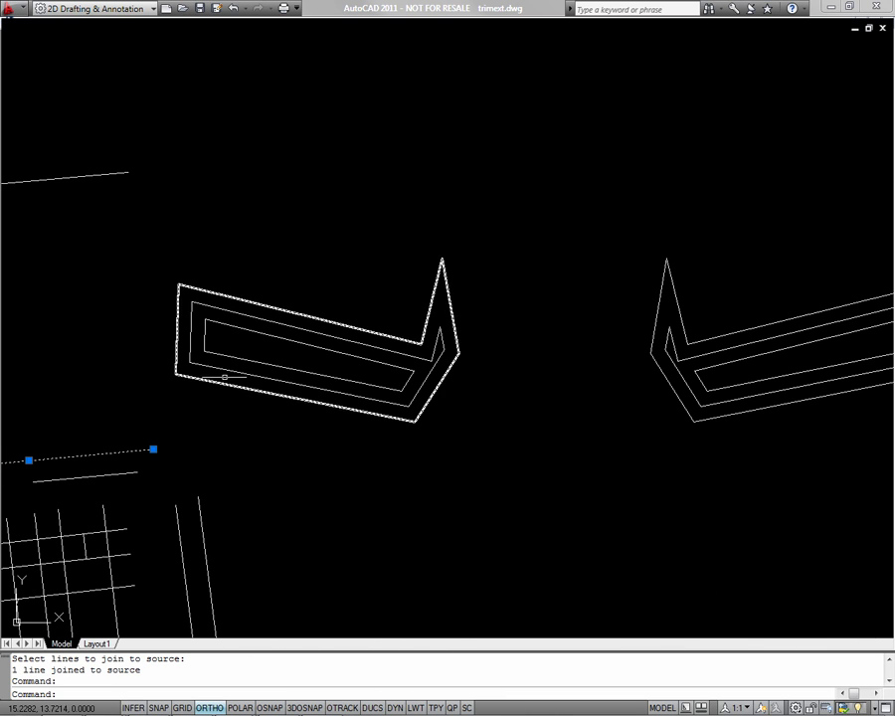
{"action": "left_click", "coordinate": [520, 220]}
{"action": "left_click", "coordinate": [152, 426]}
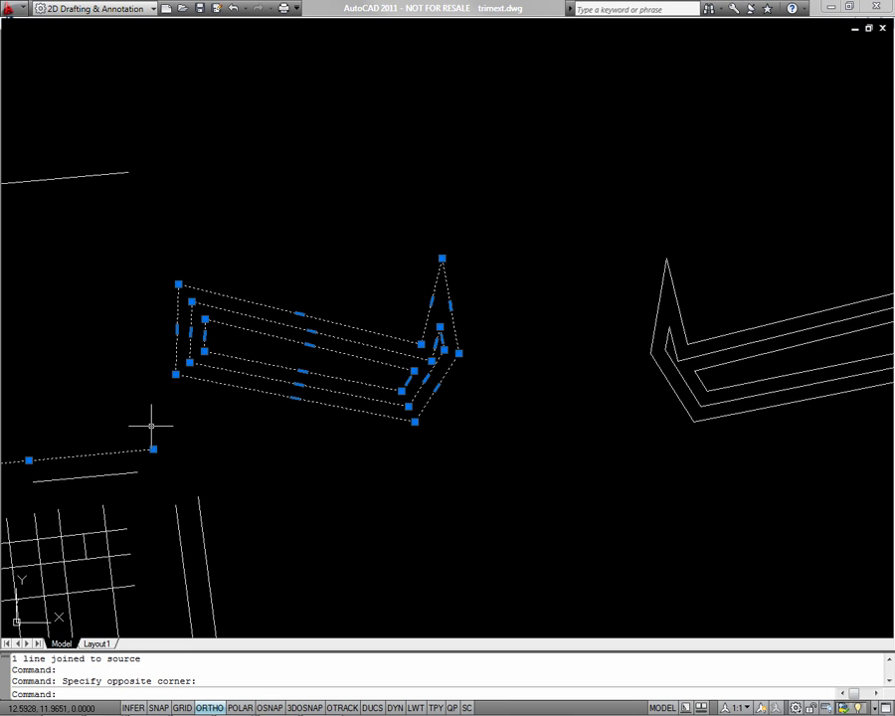
{"action": "key", "text": "Escape"}
{"action": "left_click", "coordinate": [529, 212]}
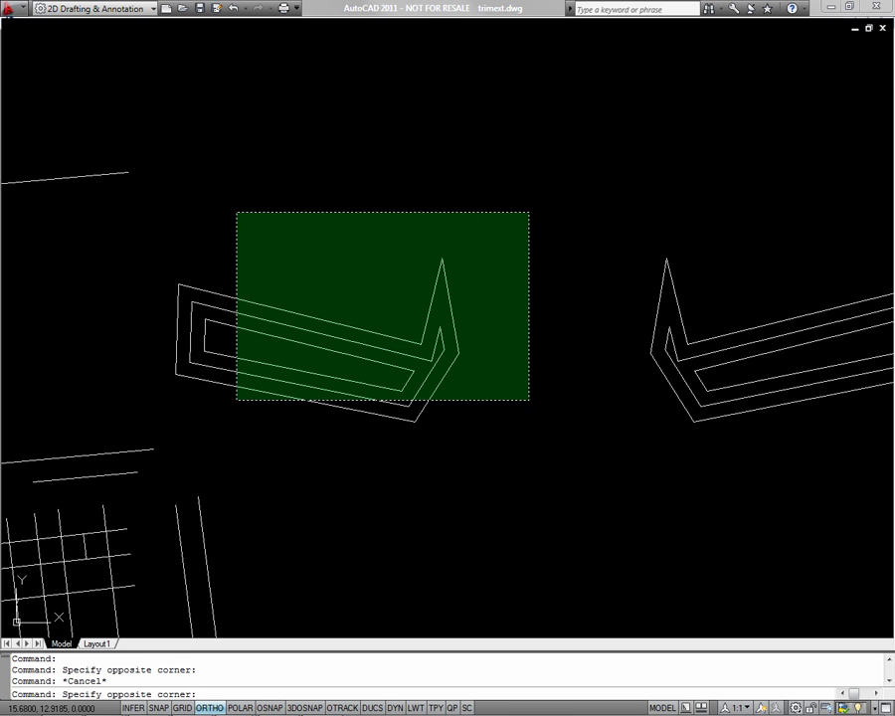
{"action": "left_click", "coordinate": [139, 422]}
{"action": "type", "text": "sc"}
{"action": "key", "text": "Return"}
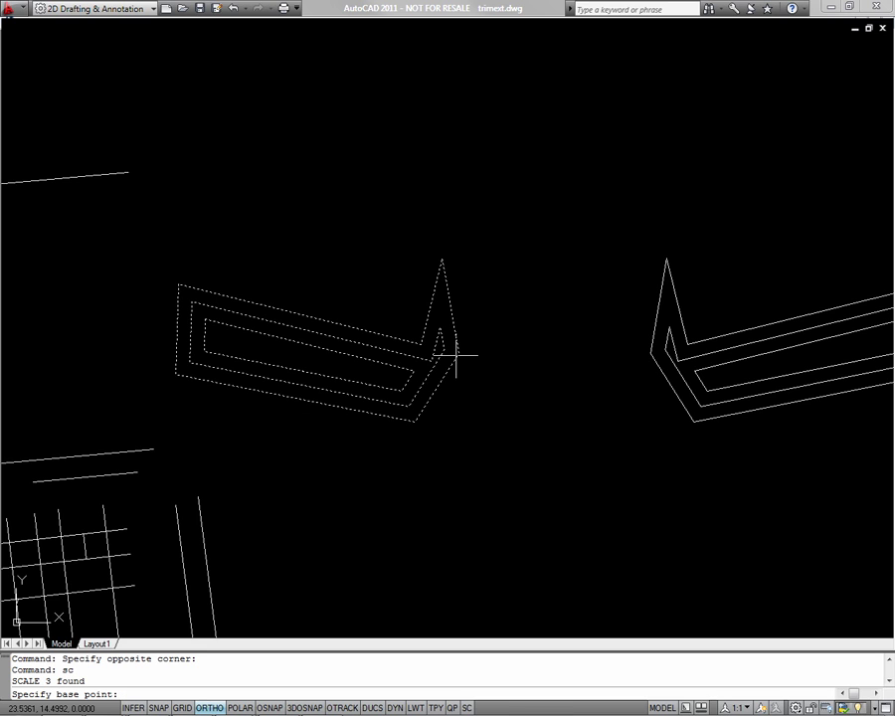
{"action": "type", "text": "end"}
{"action": "key", "text": "Return"}
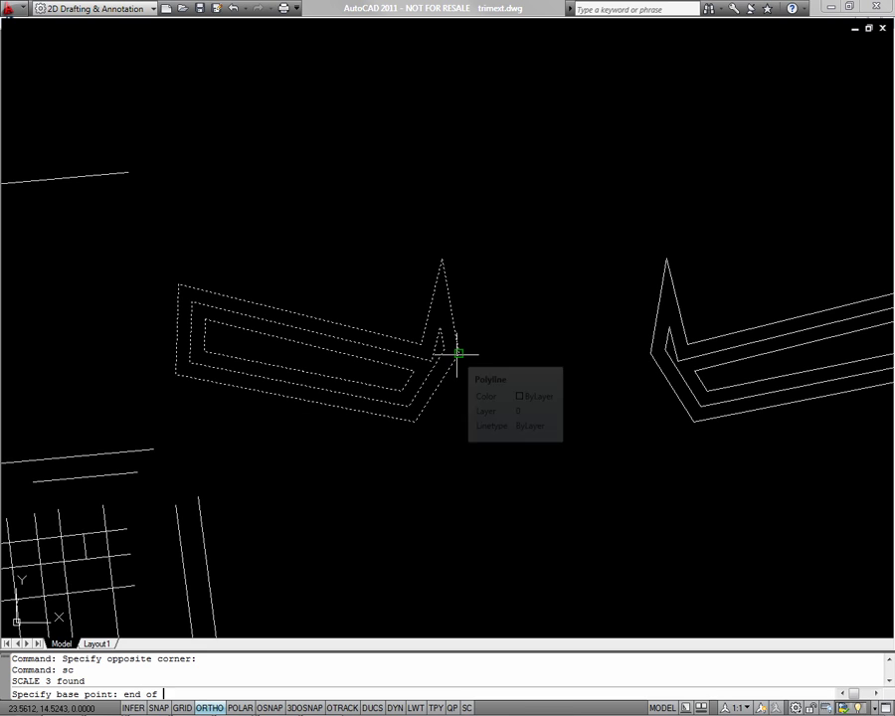
{"action": "left_click", "coordinate": [457, 353]}
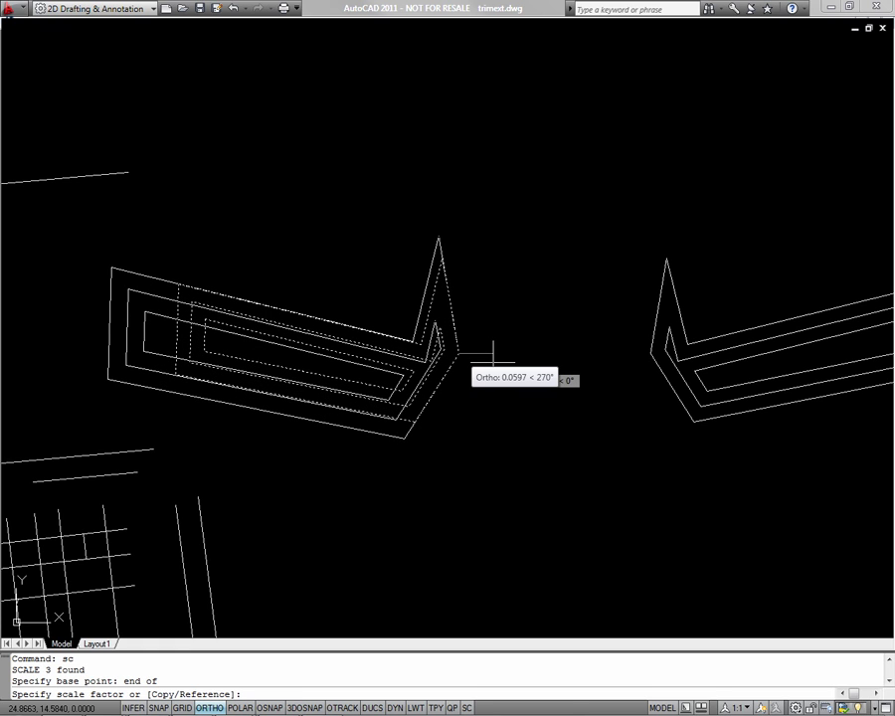
{"action": "type", "text": ".5"}
{"action": "key", "text": "Return"}
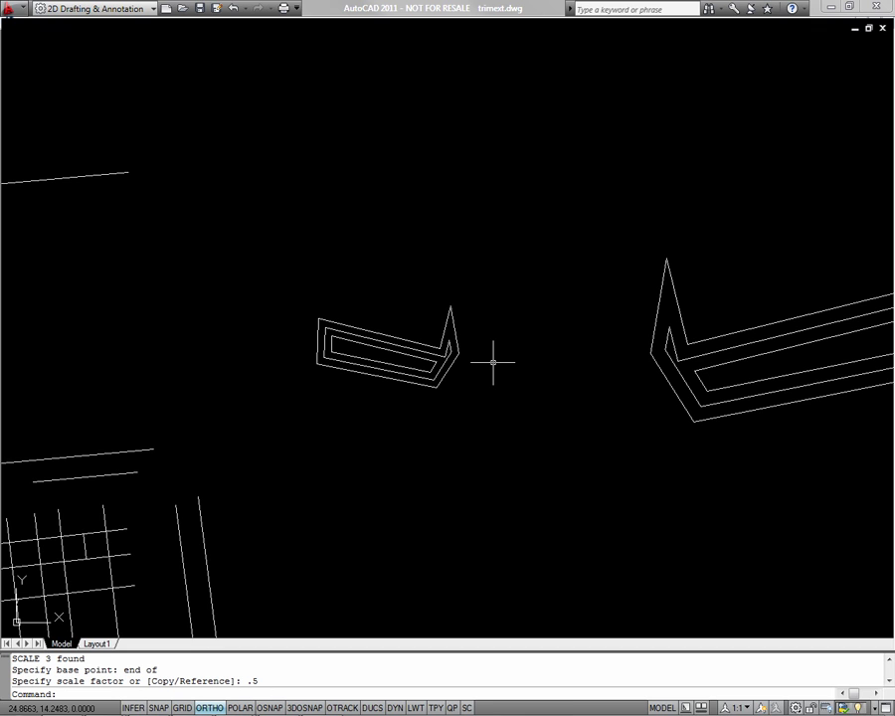
Step: Stretch the right end of the larger mirrored nested polylines with a crossing window, using the outer polyline's lower right endpoint as base point
{"action": "scroll", "coordinate": [493, 362], "scroll_direction": "down", "scroll_amount": 2}
{"action": "middle_click_drag", "start_coordinate": [489, 360], "coordinate": [421, 379]}
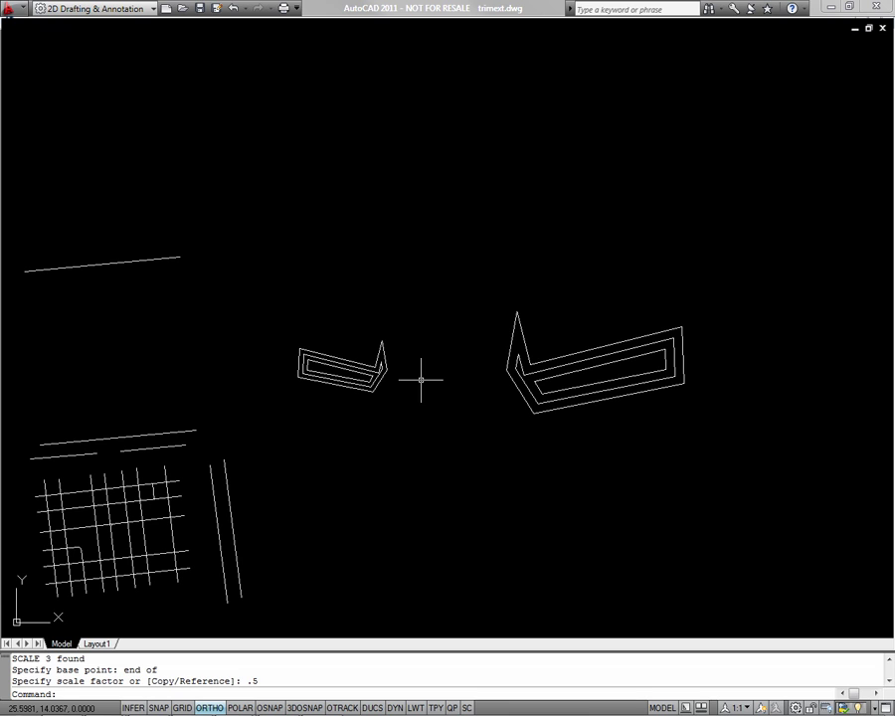
{"action": "type", "text": "s"}
{"action": "key", "text": "Return"}
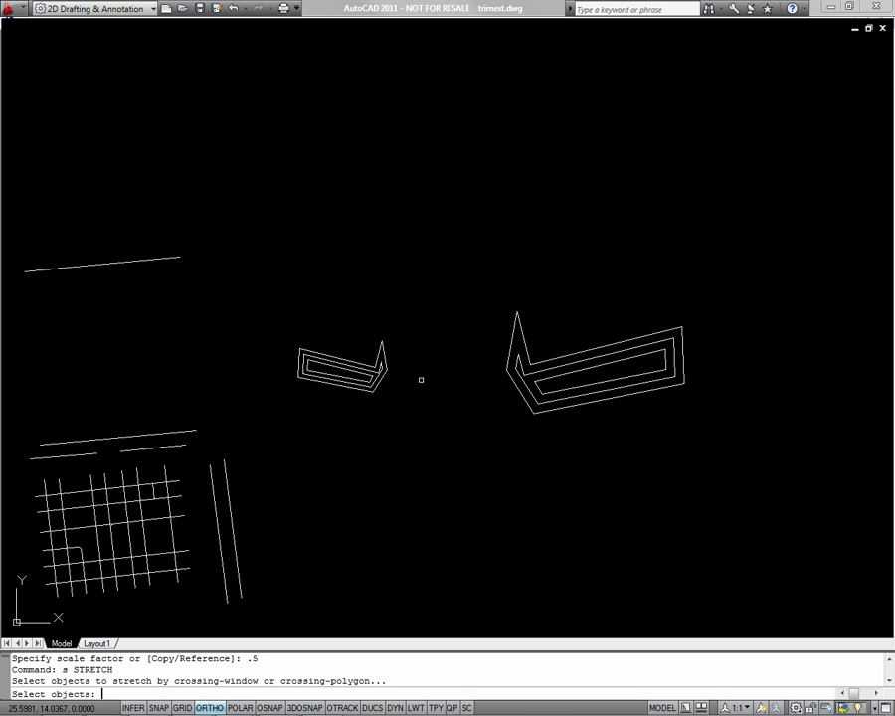
{"action": "left_click", "coordinate": [792, 253]}
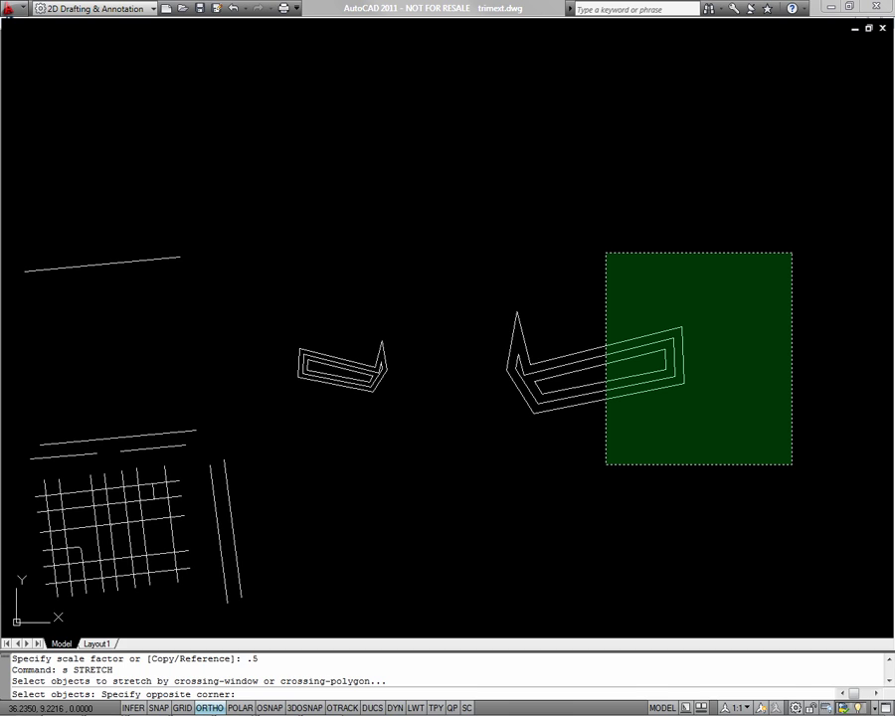
{"action": "left_click", "coordinate": [606, 465]}
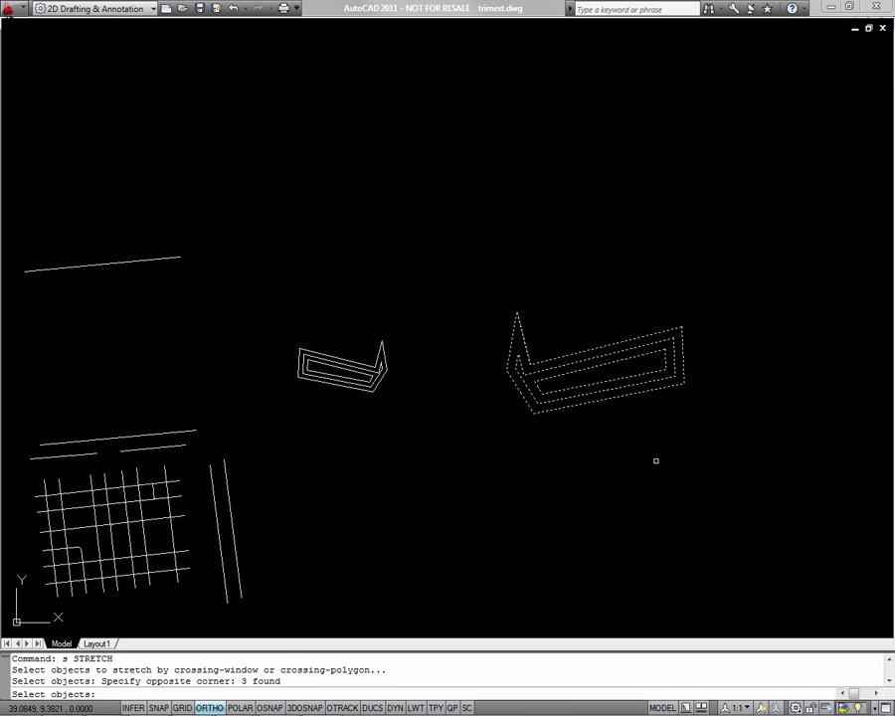
{"action": "key", "text": "Return"}
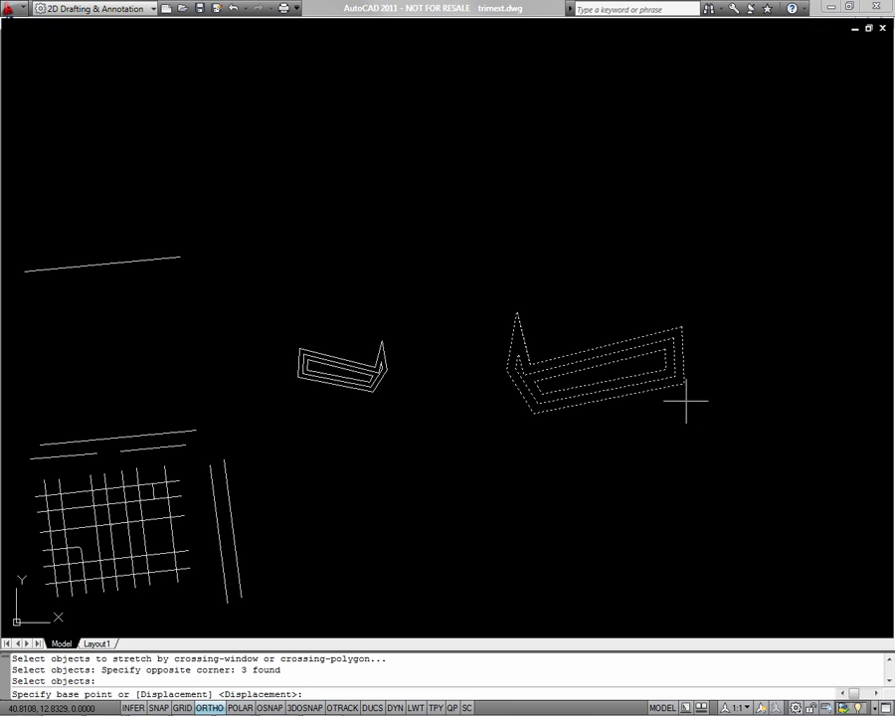
{"action": "type", "text": "end"}
{"action": "key", "text": "Return"}
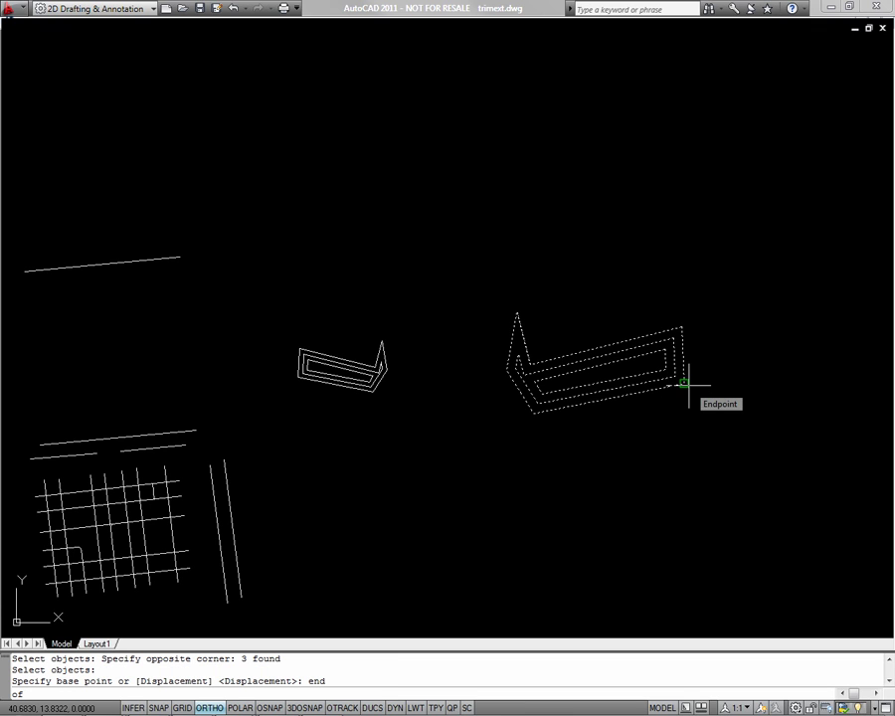
{"action": "left_click", "coordinate": [684, 382]}
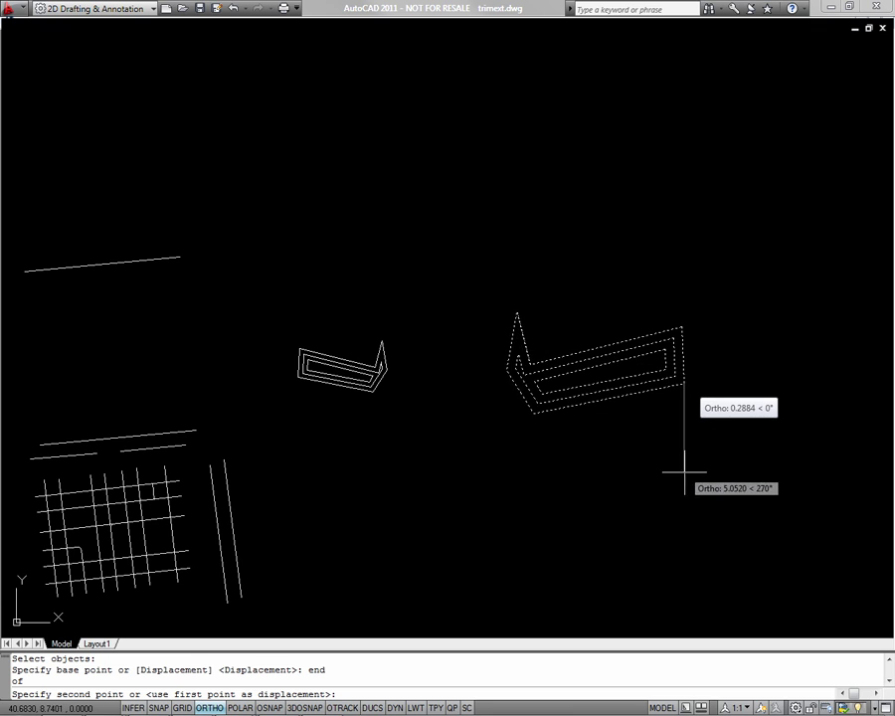